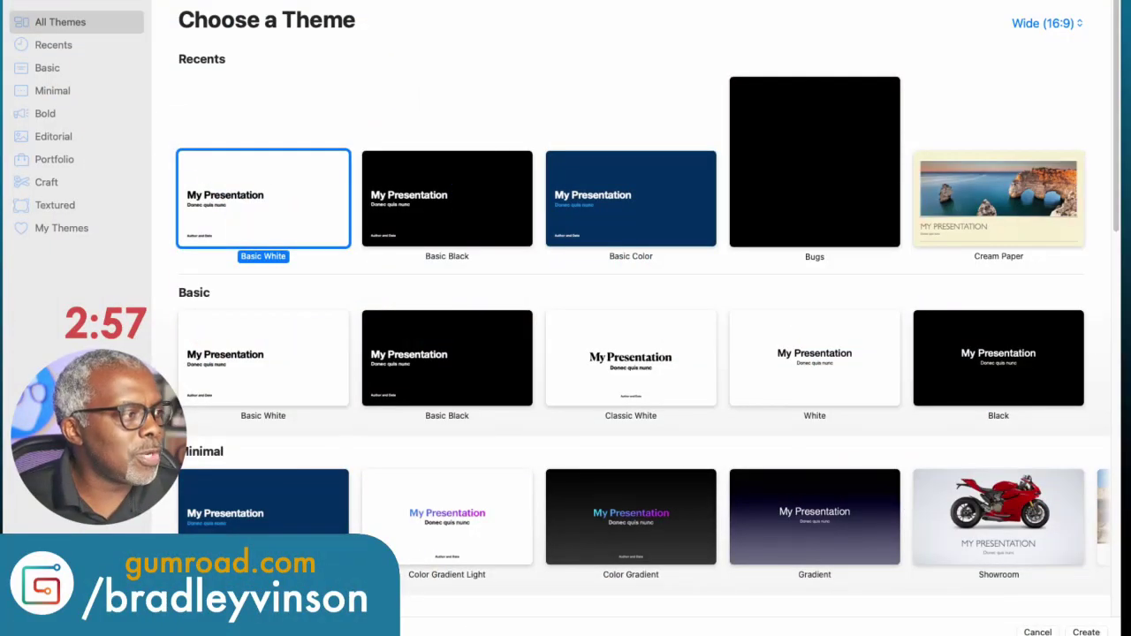
Step: Create a Basic White presentation and delete the title slide's placeholders
{"action": "double_click", "coordinate": [248, 201]}
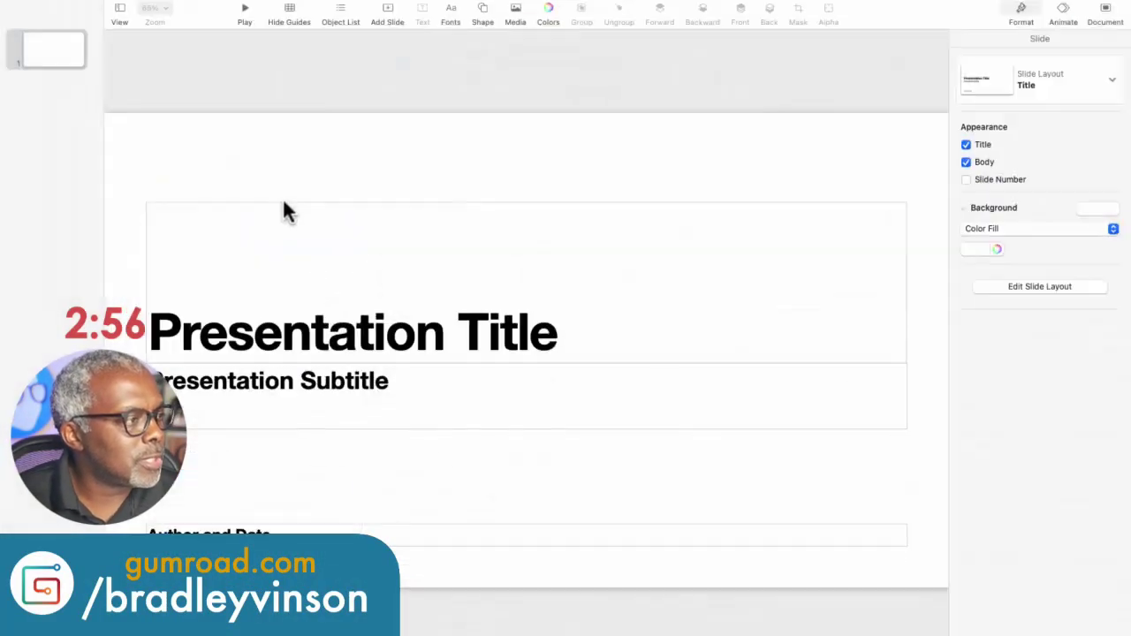
{"action": "left_click", "coordinate": [274, 174]}
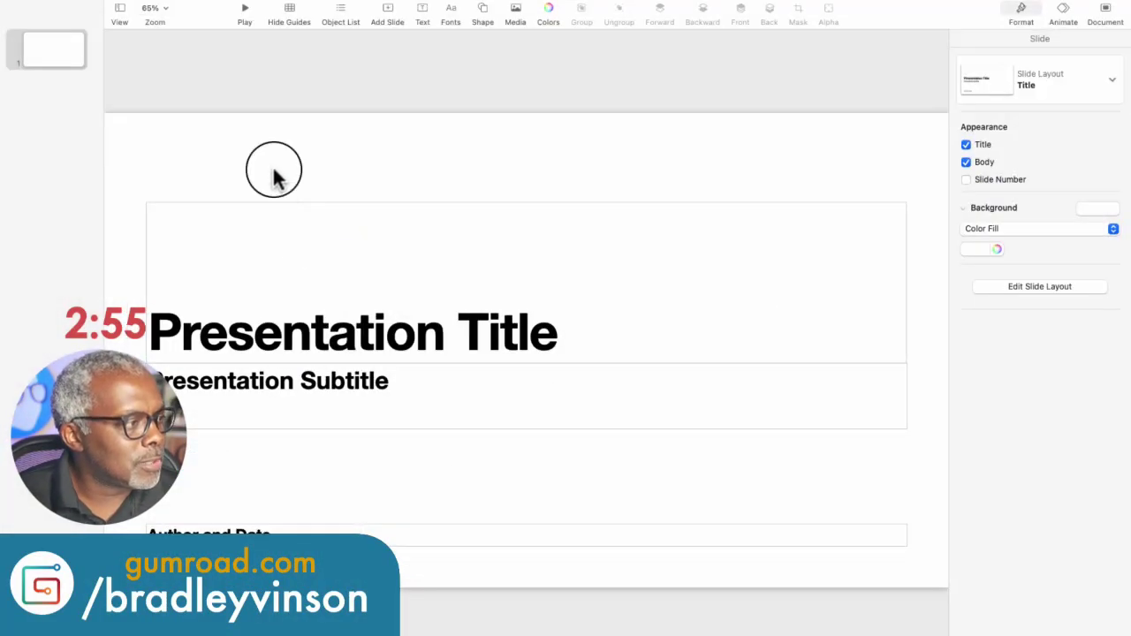
{"action": "left_click_drag", "start_coordinate": [274, 173], "coordinate": [534, 576]}
{"action": "key", "text": "Delete"}
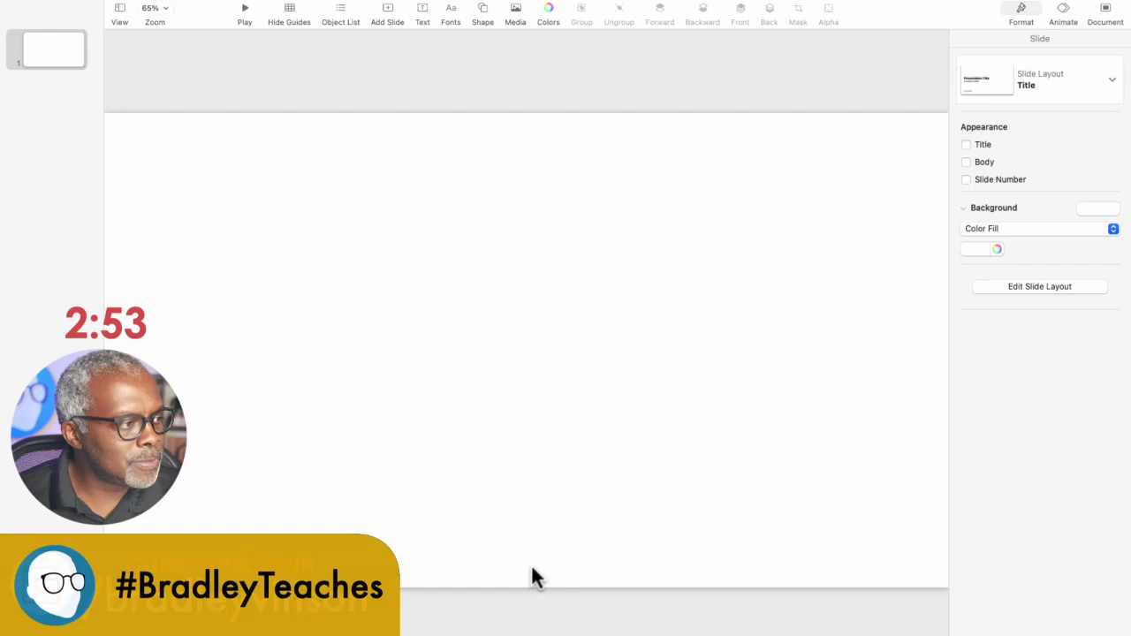
Step: Set the slide background to No Fill so it shows black
{"action": "left_click", "coordinate": [992, 229]}
{"action": "left_click", "coordinate": [992, 213]}
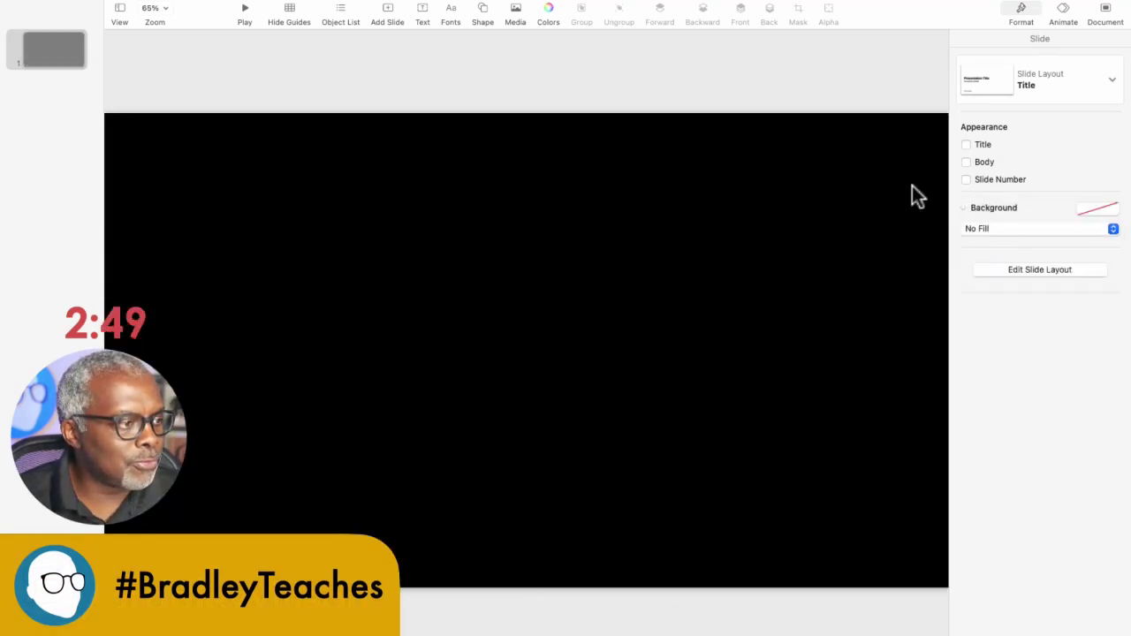
{"action": "left_click", "coordinate": [523, 102]}
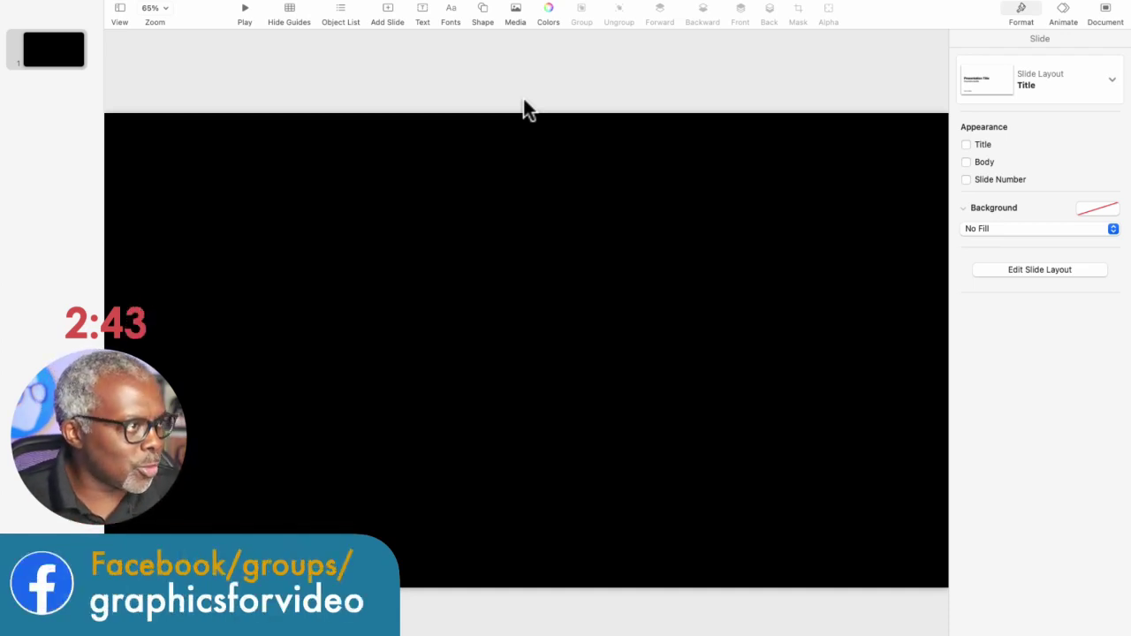
Step: Insert a square, give it the blue style and stretch it into a wide bar
{"action": "left_click", "coordinate": [486, 18]}
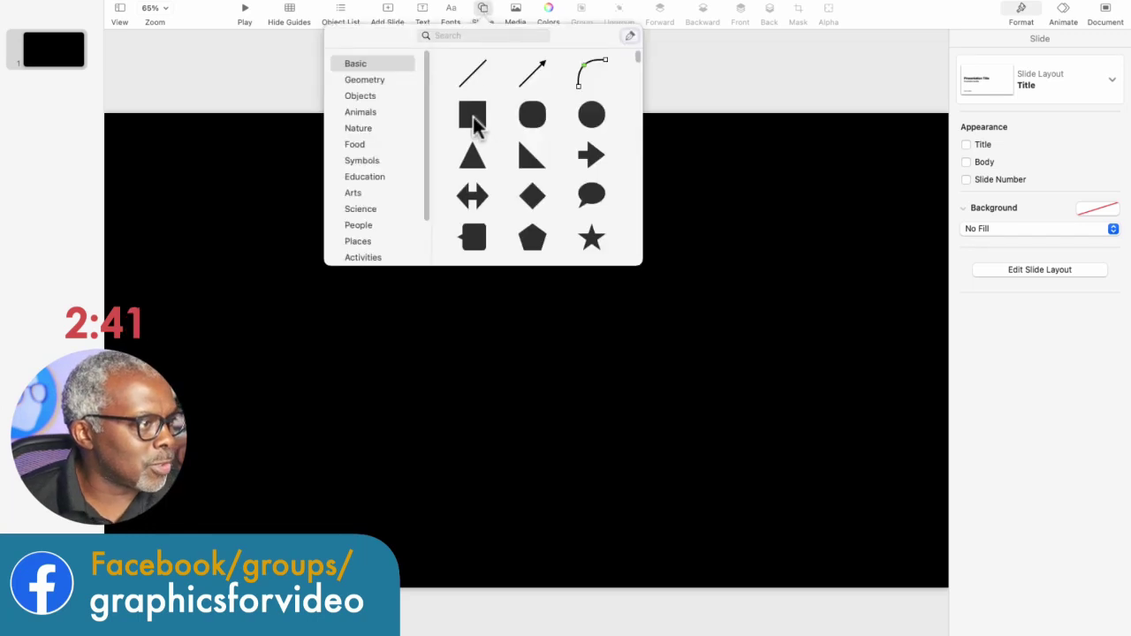
{"action": "left_click", "coordinate": [473, 115]}
{"action": "left_click", "coordinate": [1039, 76]}
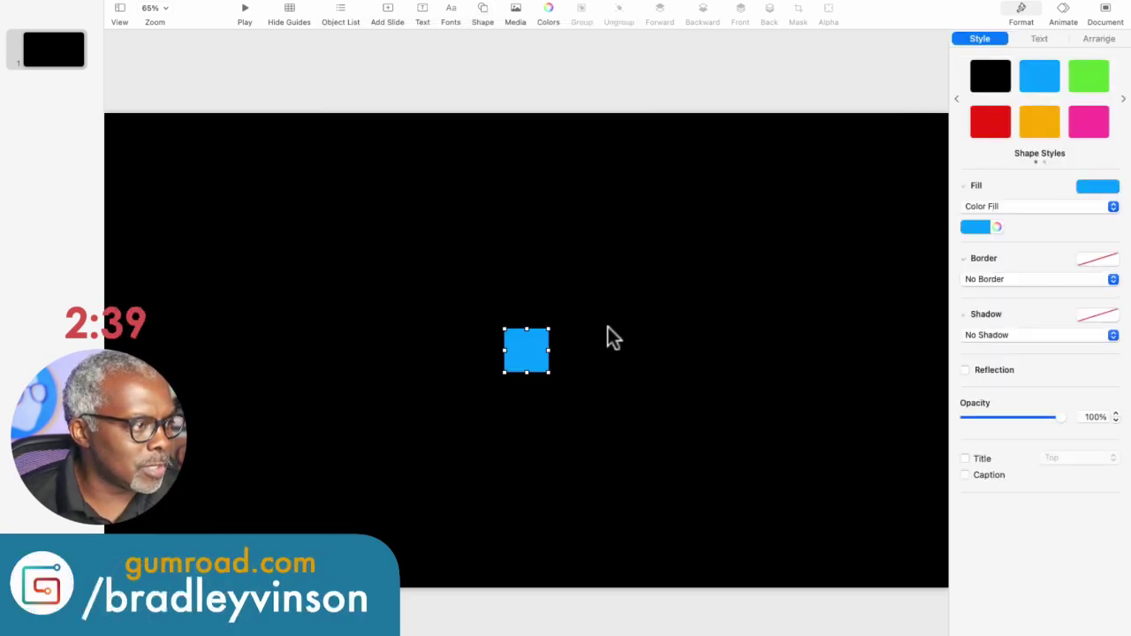
{"action": "left_click_drag", "start_coordinate": [535, 369], "coordinate": [848, 200]}
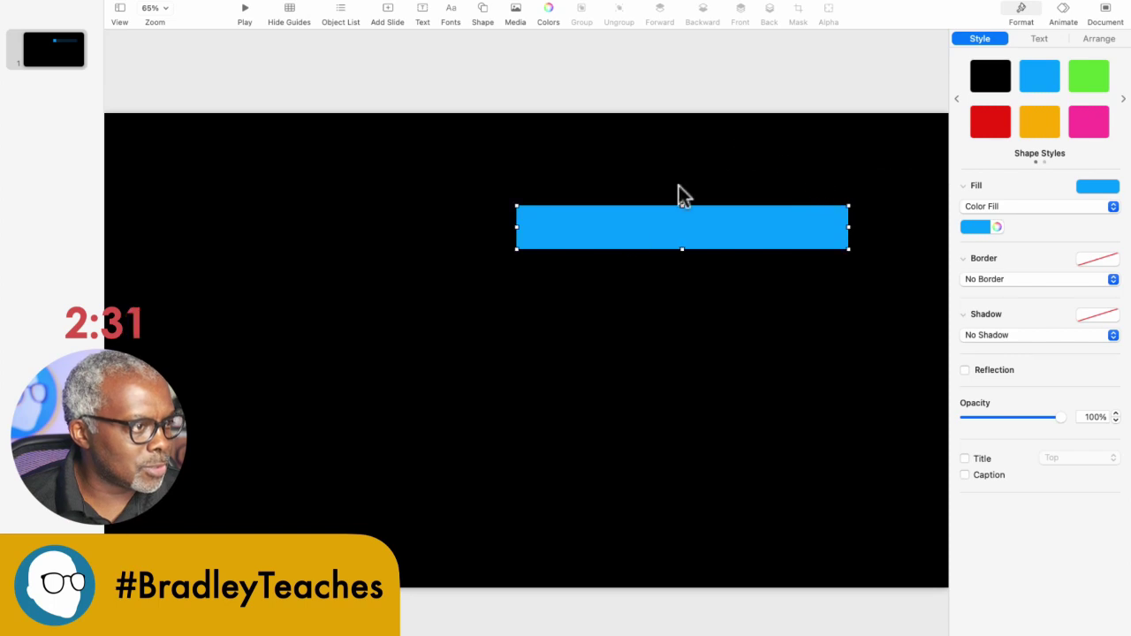
Step: Duplicate the bar beneath itself, make the copy shorter and narrower, and fill it white
{"action": "key", "text": "super+d"}
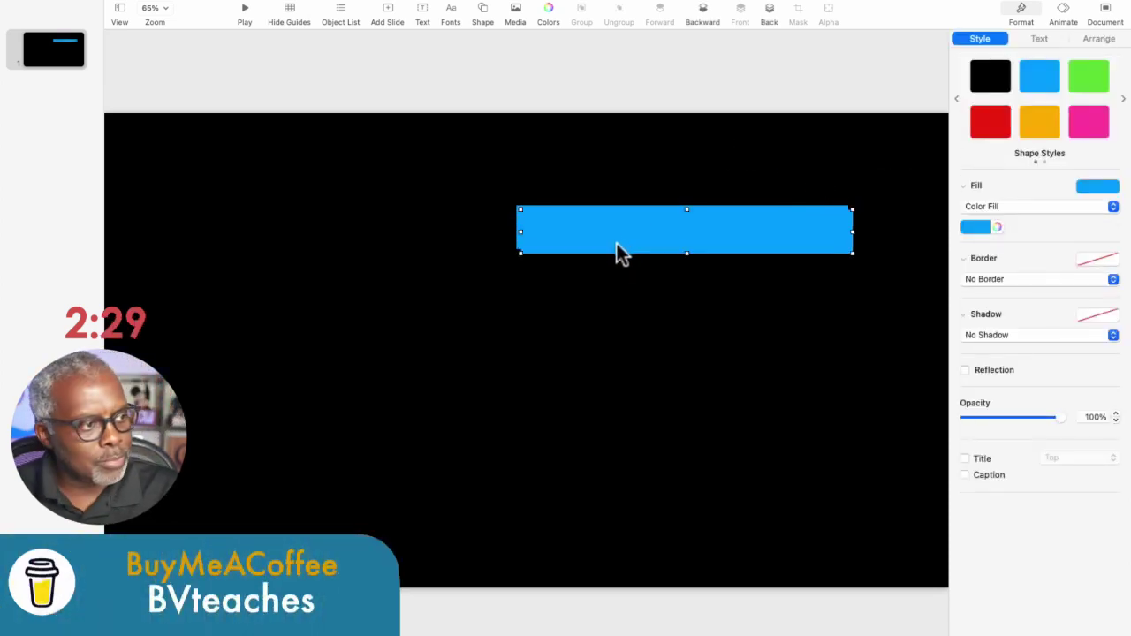
{"action": "left_click_drag", "start_coordinate": [617, 243], "coordinate": [611, 284]}
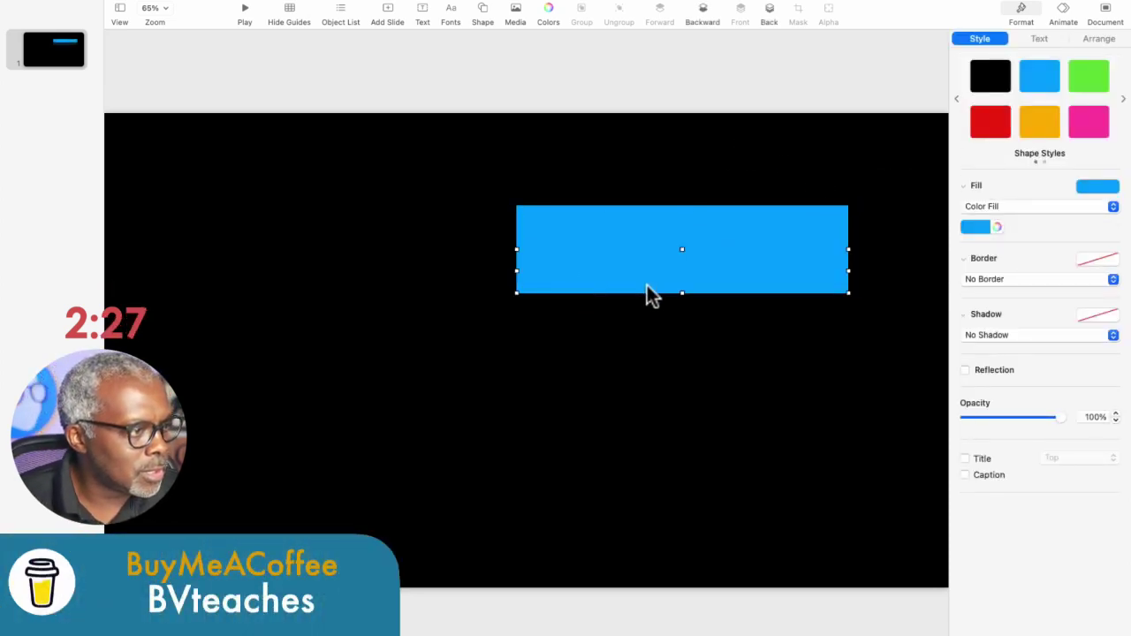
{"action": "left_click_drag", "start_coordinate": [682, 292], "coordinate": [679, 277]}
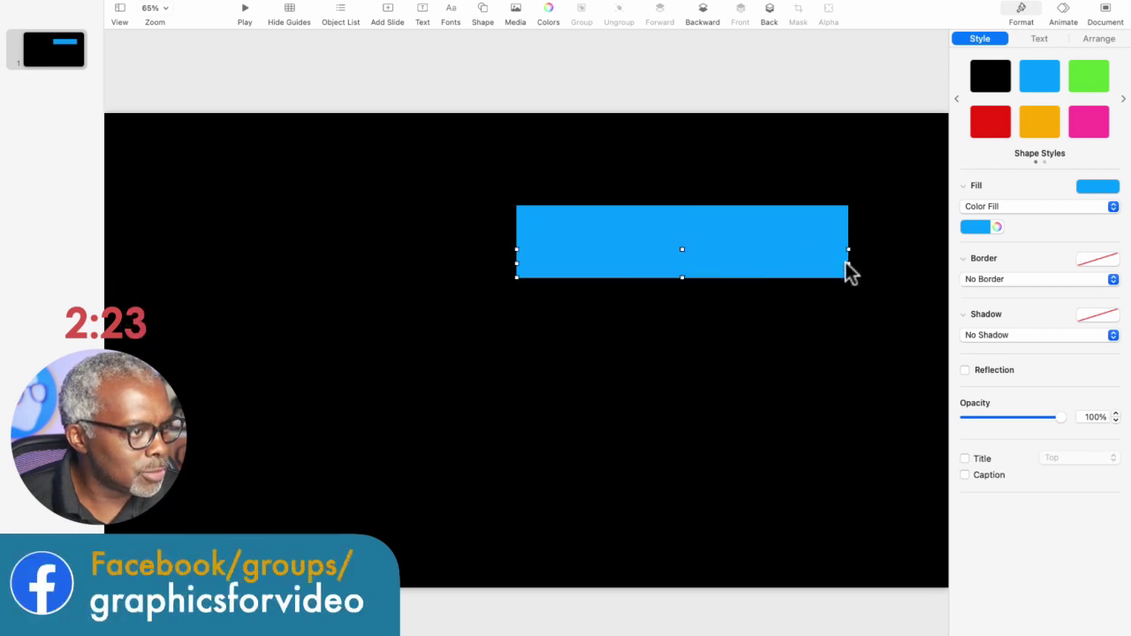
{"action": "left_click_drag", "start_coordinate": [846, 264], "coordinate": [742, 265]}
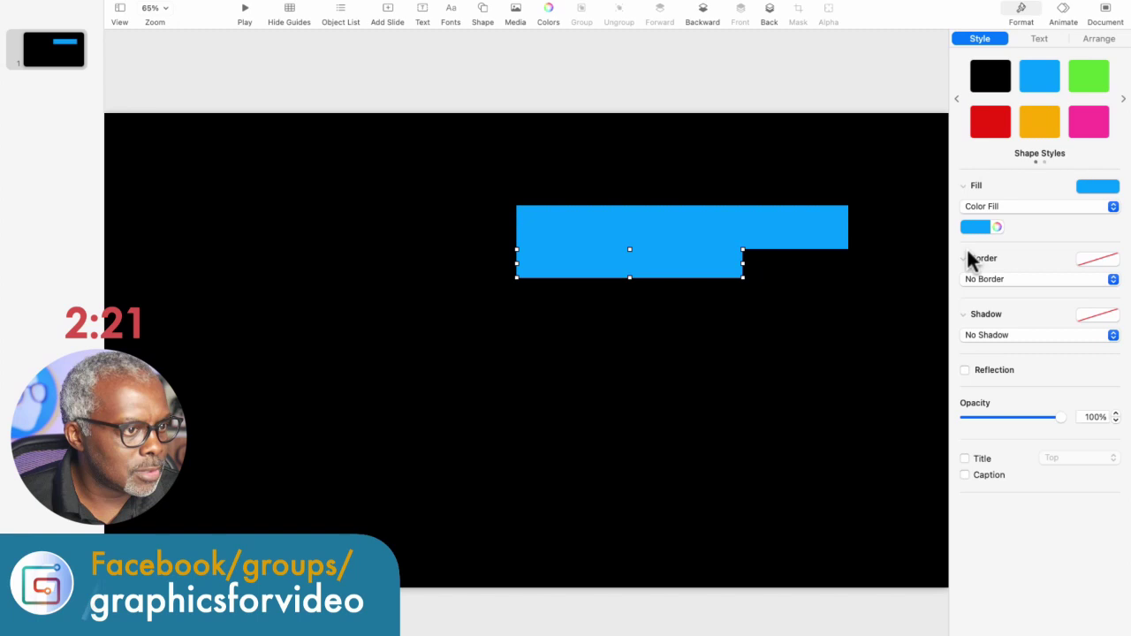
{"action": "left_click", "coordinate": [969, 228]}
{"action": "left_click", "coordinate": [917, 315]}
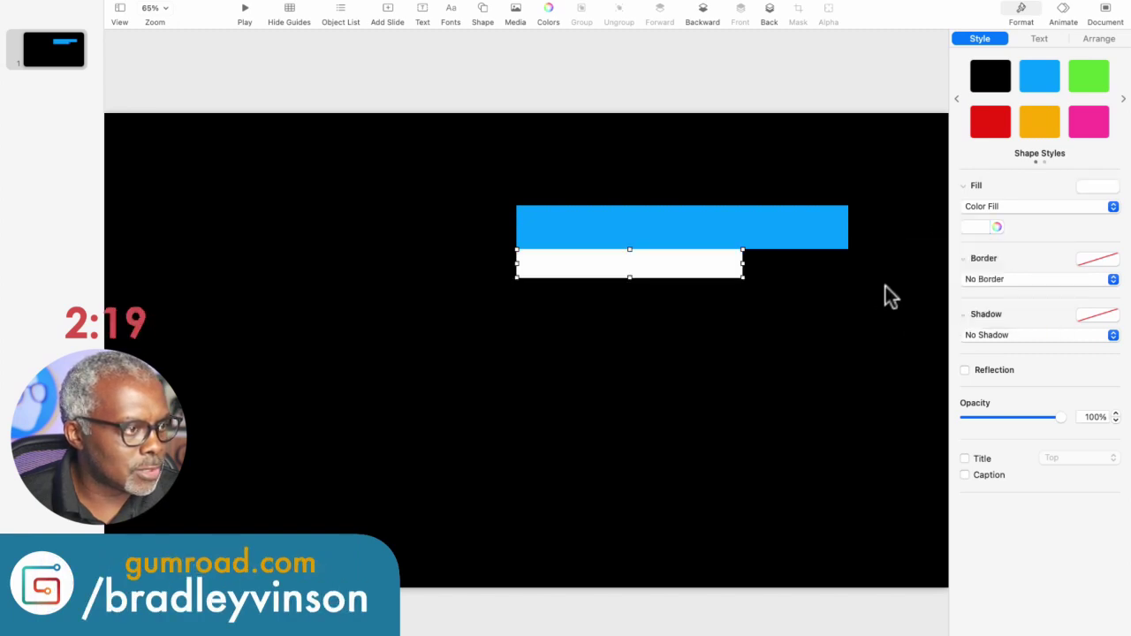
{"action": "left_click", "coordinate": [721, 180]}
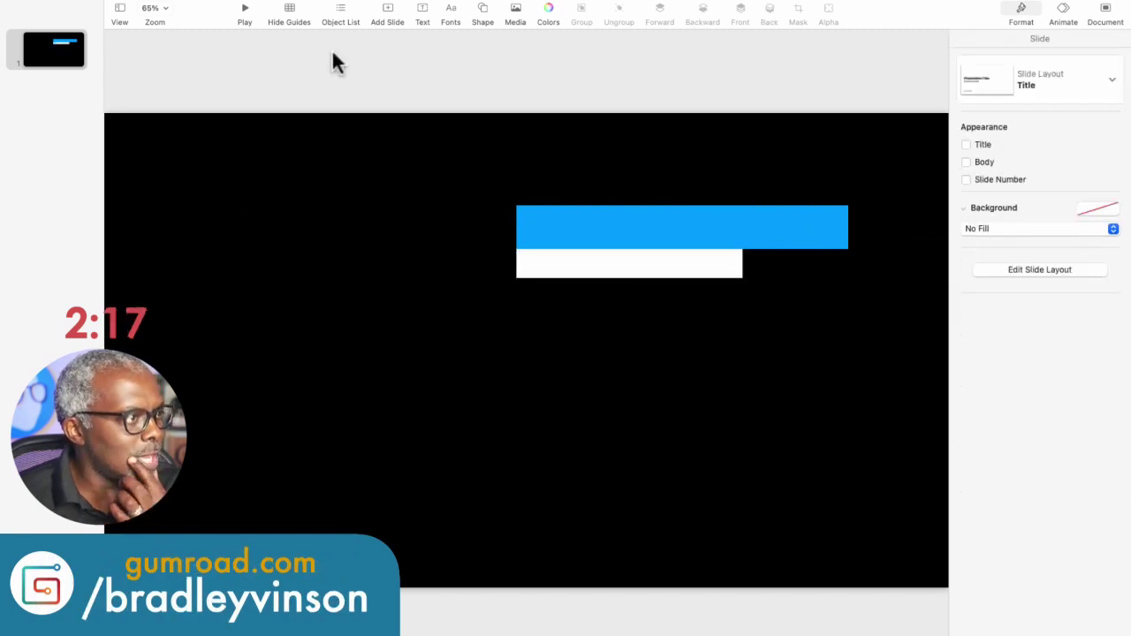
Step: Add a left-aligned 'BRADLEY TEACHES' text box and place it on the blue bar
{"action": "left_click", "coordinate": [422, 11]}
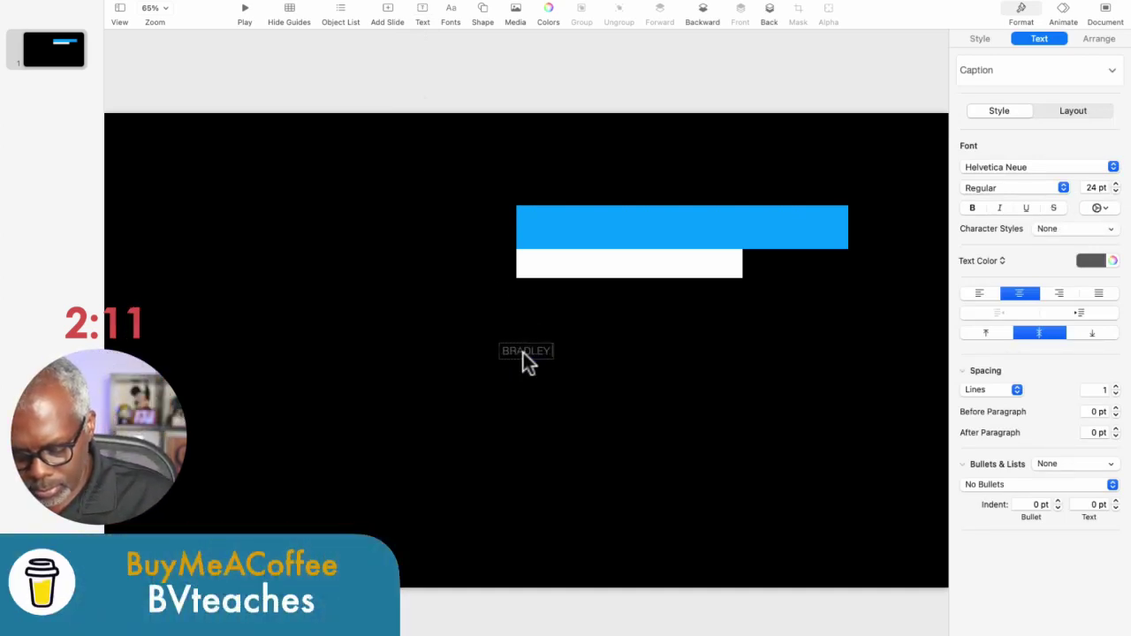
{"action": "type", "text": "BRADLEY TEACHES"}
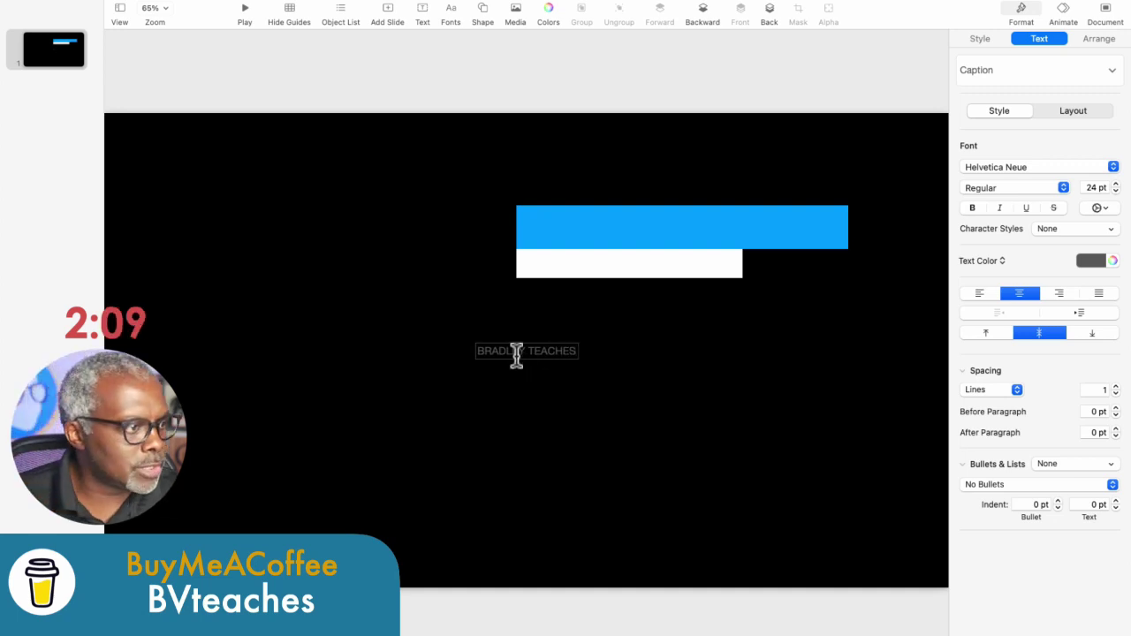
{"action": "triple_click", "coordinate": [517, 352]}
{"action": "left_click", "coordinate": [978, 293]}
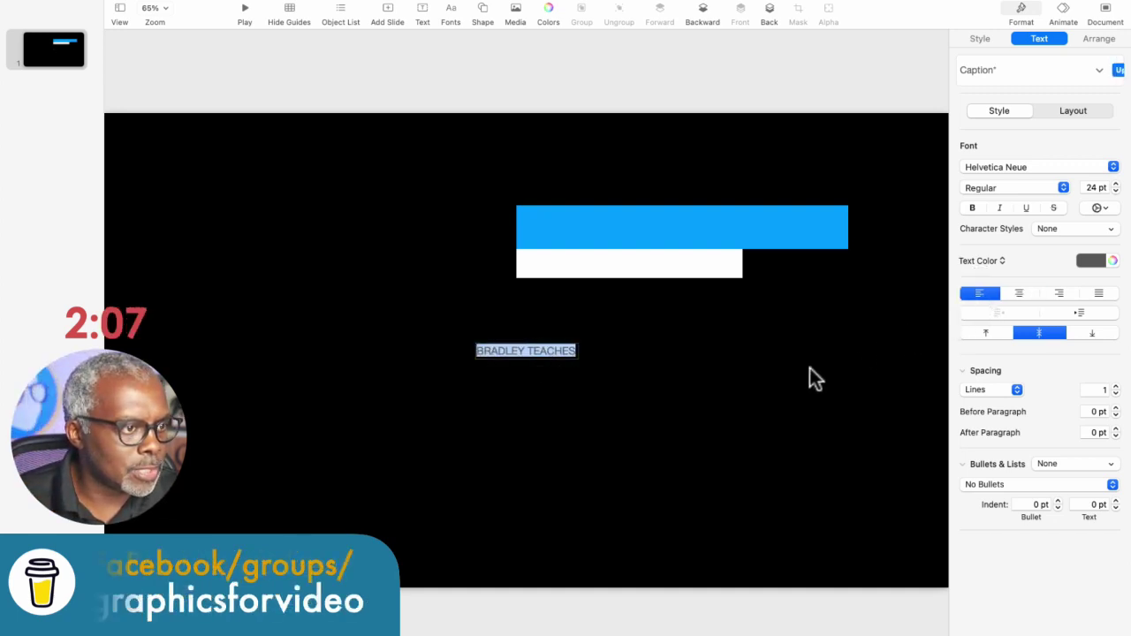
{"action": "left_click", "coordinate": [515, 381]}
{"action": "left_click_drag", "start_coordinate": [527, 354], "coordinate": [583, 233]}
Step: Format 'BRADLEY TEACHES' as 55 pt bold white text
{"action": "double_click", "coordinate": [582, 233]}
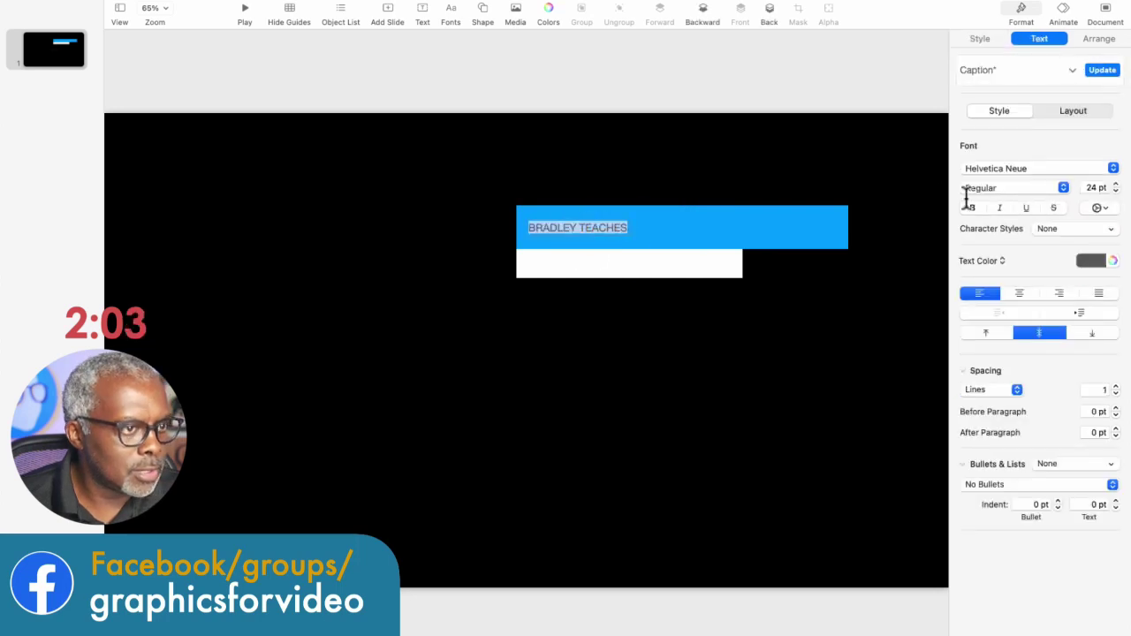
{"action": "left_click", "coordinate": [1089, 189]}
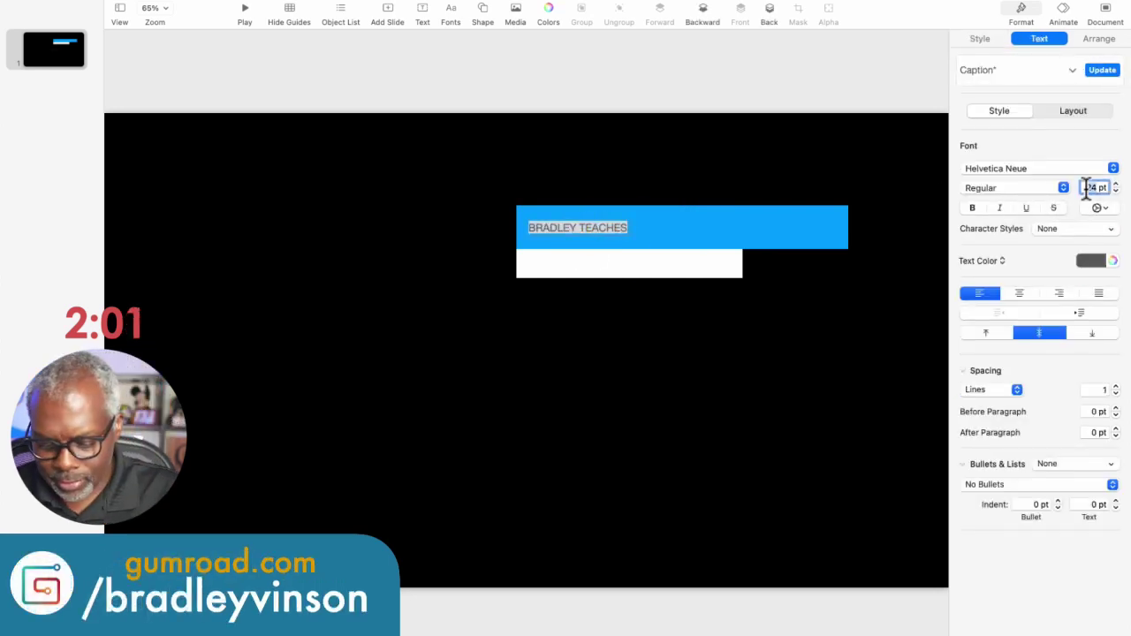
{"action": "key", "text": "Return"}
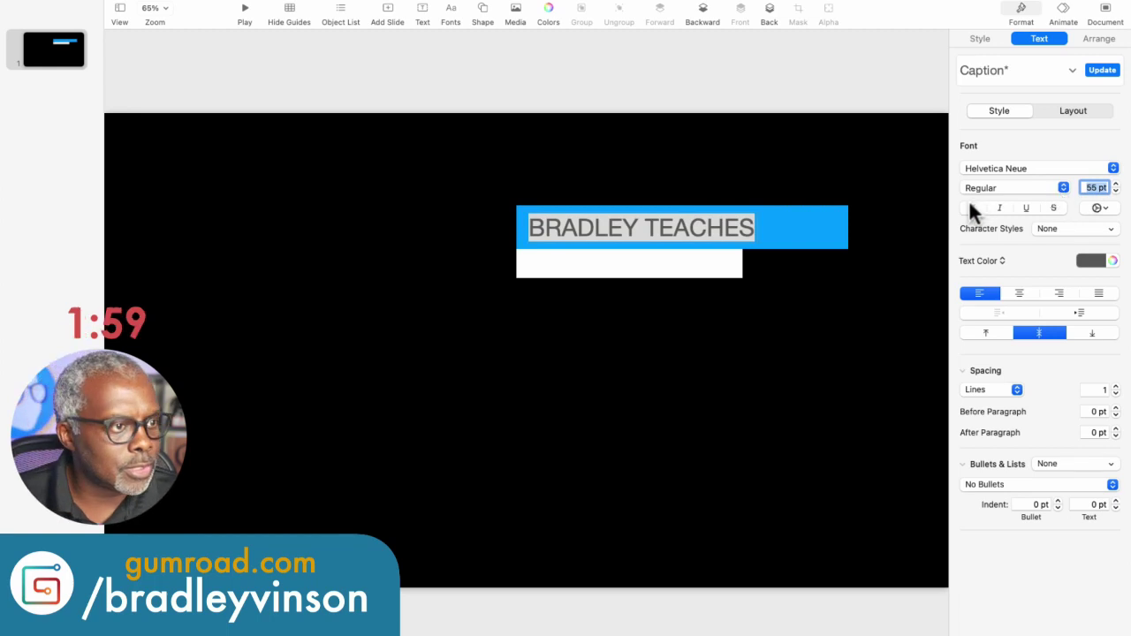
{"action": "left_click", "coordinate": [971, 208]}
{"action": "left_click", "coordinate": [1085, 262]}
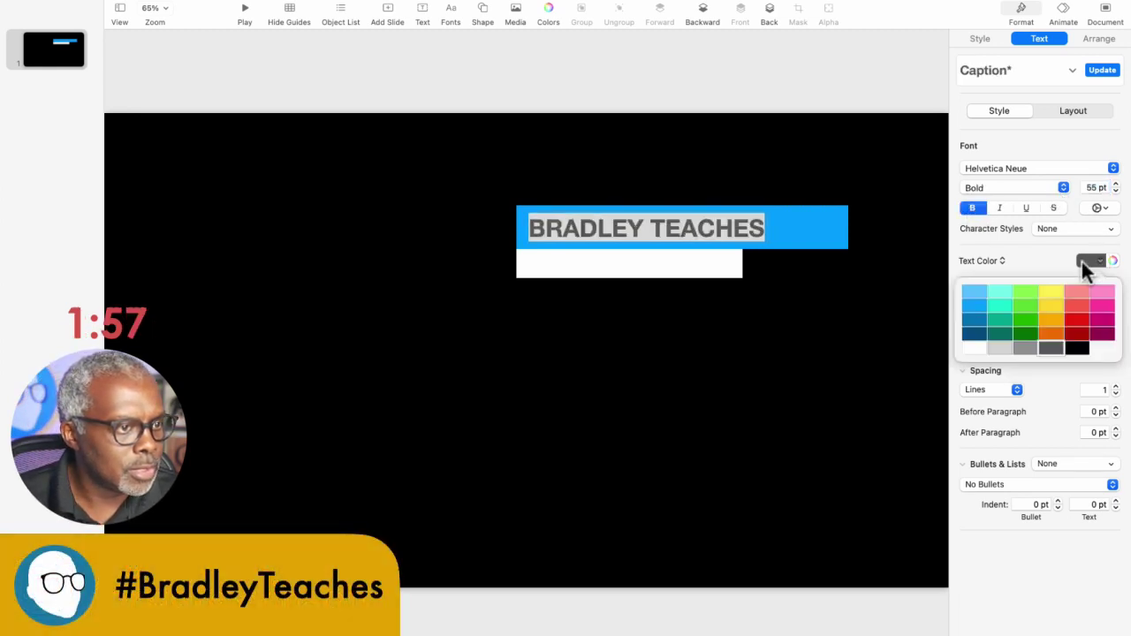
{"action": "left_click", "coordinate": [972, 350]}
{"action": "left_click", "coordinate": [636, 301]}
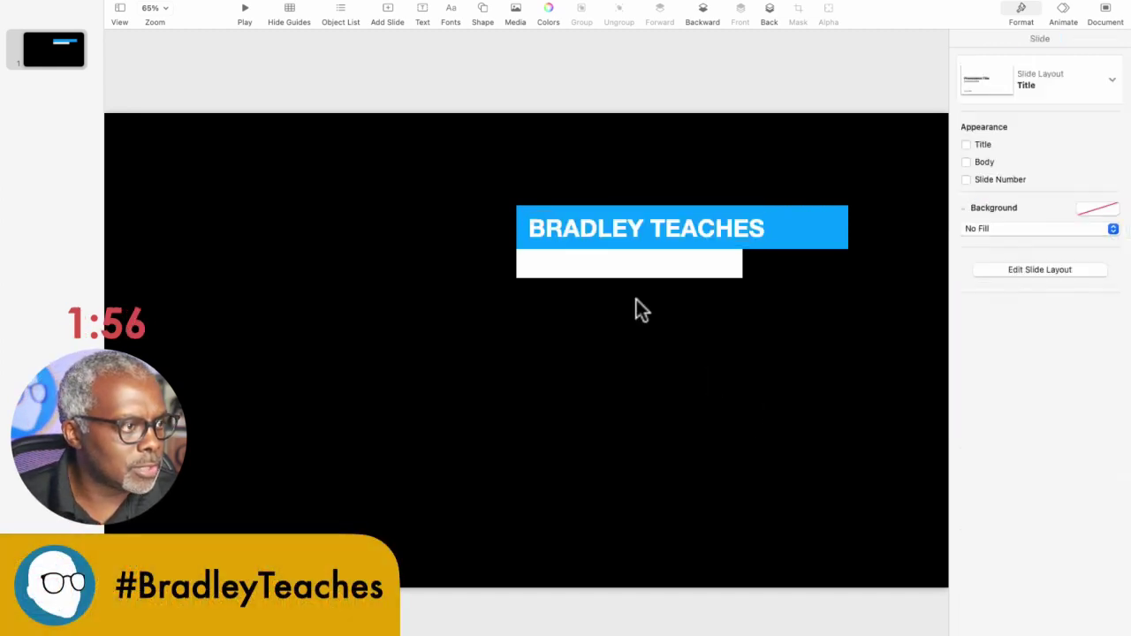
Step: Copy the title text onto the white bar and replace its wording with the subtitle
{"action": "left_click", "coordinate": [621, 243]}
{"action": "left_click_drag", "start_coordinate": [620, 231], "coordinate": [606, 263]}
{"action": "triple_click", "coordinate": [607, 264]}
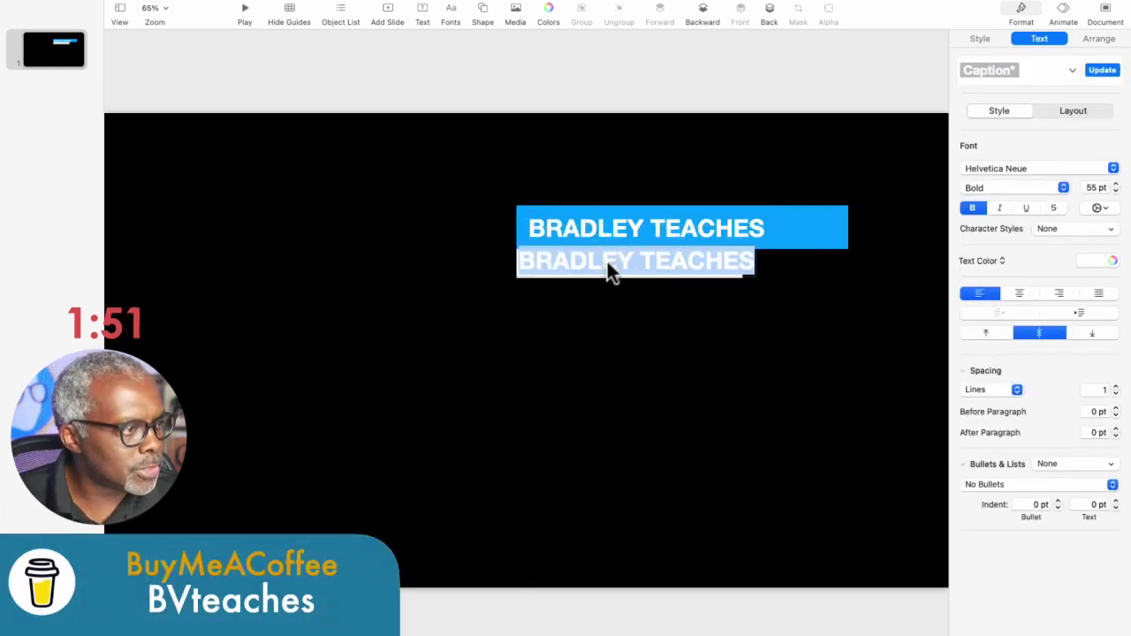
{"action": "key", "text": "BackSpace"}
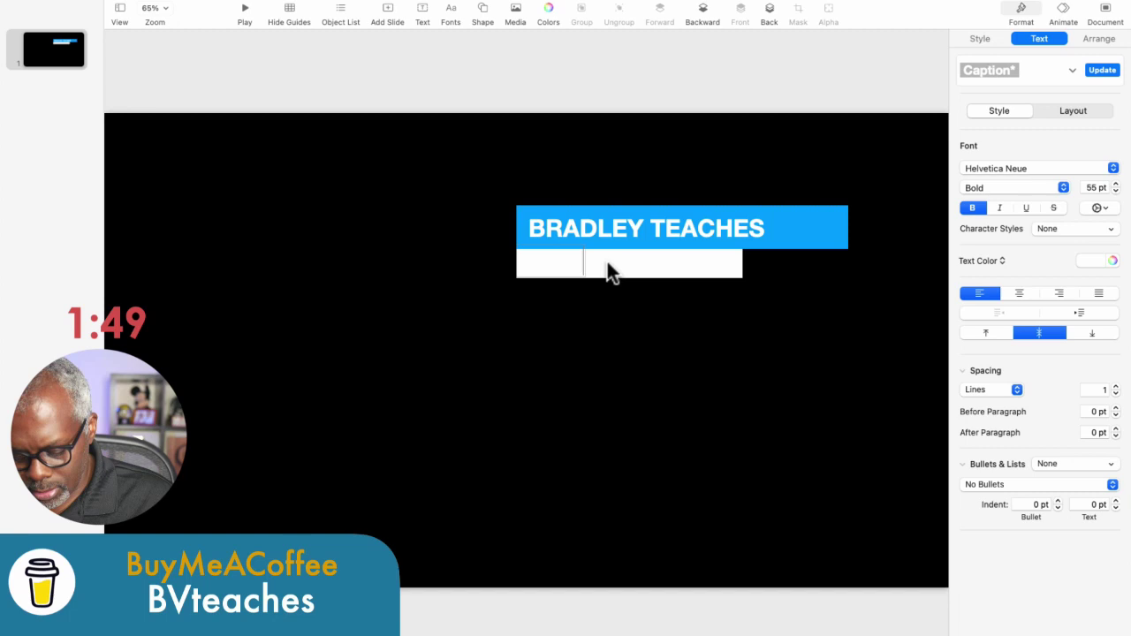
{"action": "type", "text": "DESIGNS"}
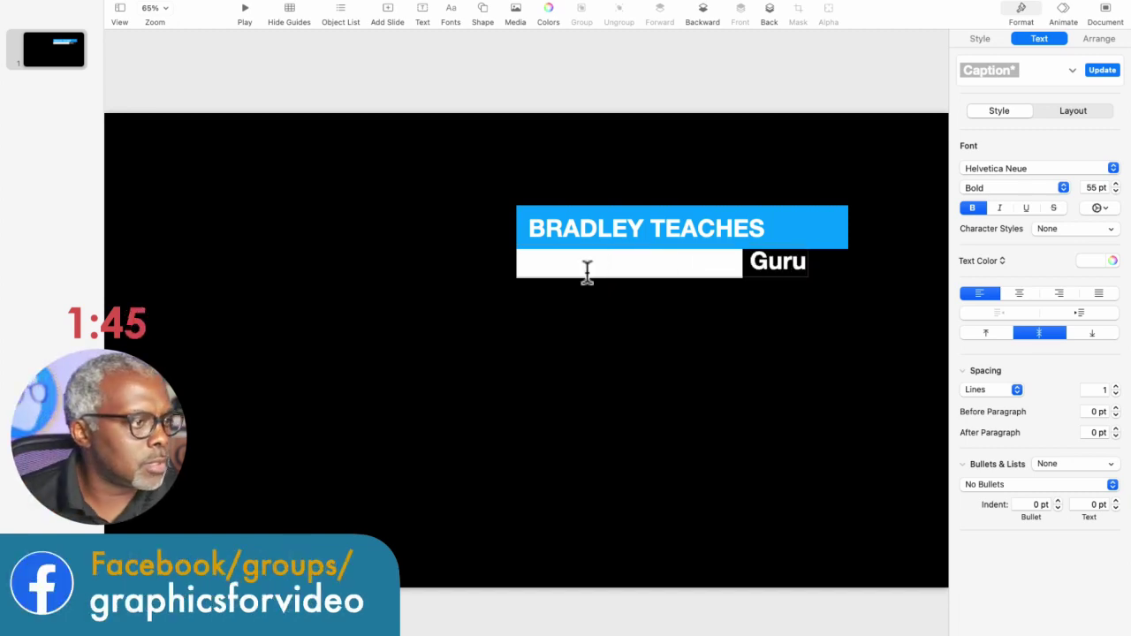
Step: Make 'The Video Graphics Guru' 35 pt black and nudge it slightly right
{"action": "triple_click", "coordinate": [589, 269]}
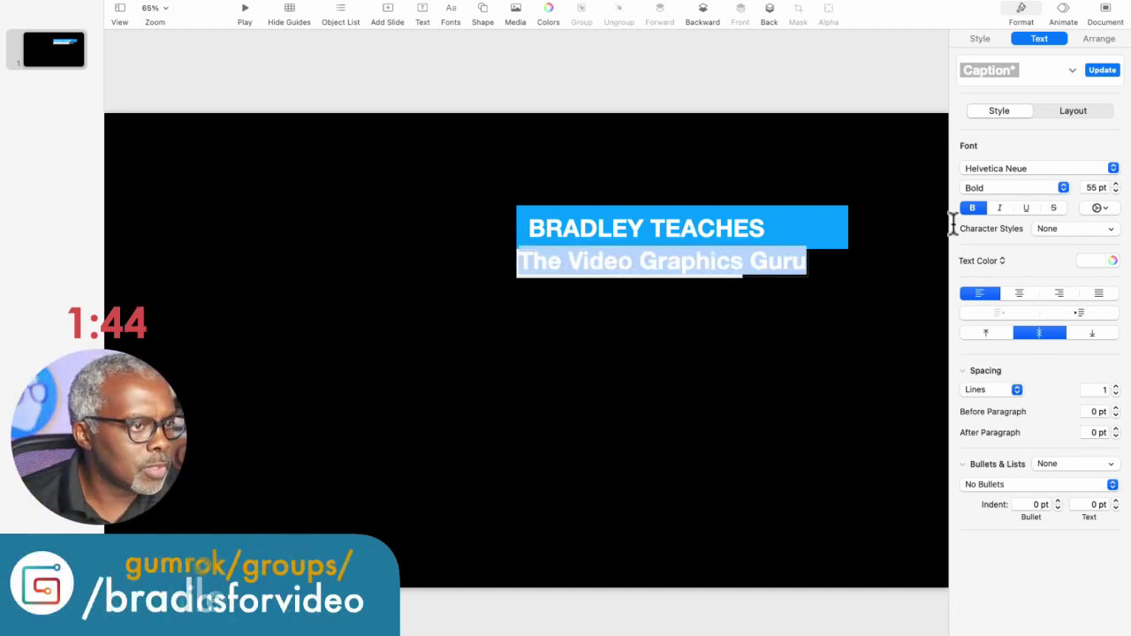
{"action": "left_click", "coordinate": [1092, 187]}
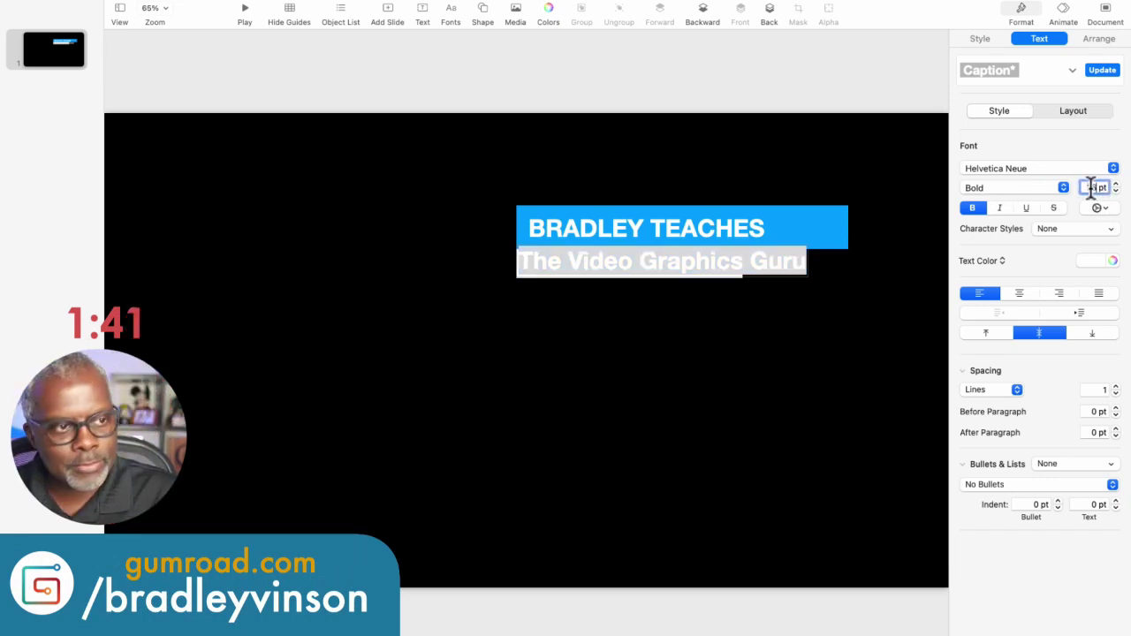
{"action": "key", "text": "Return"}
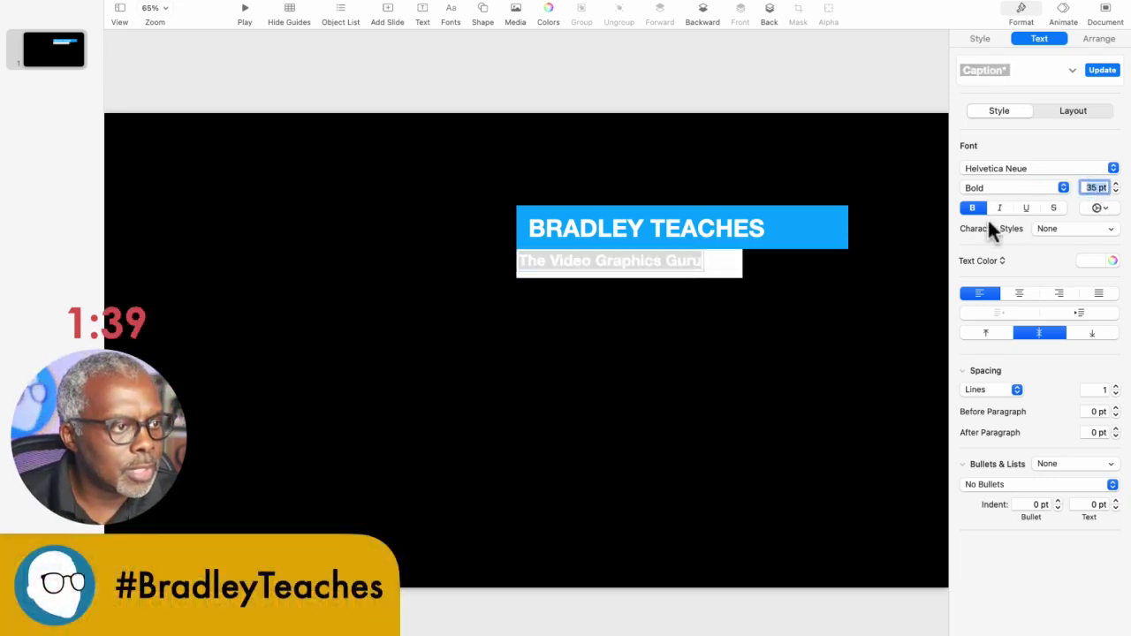
{"action": "left_click", "coordinate": [1079, 260]}
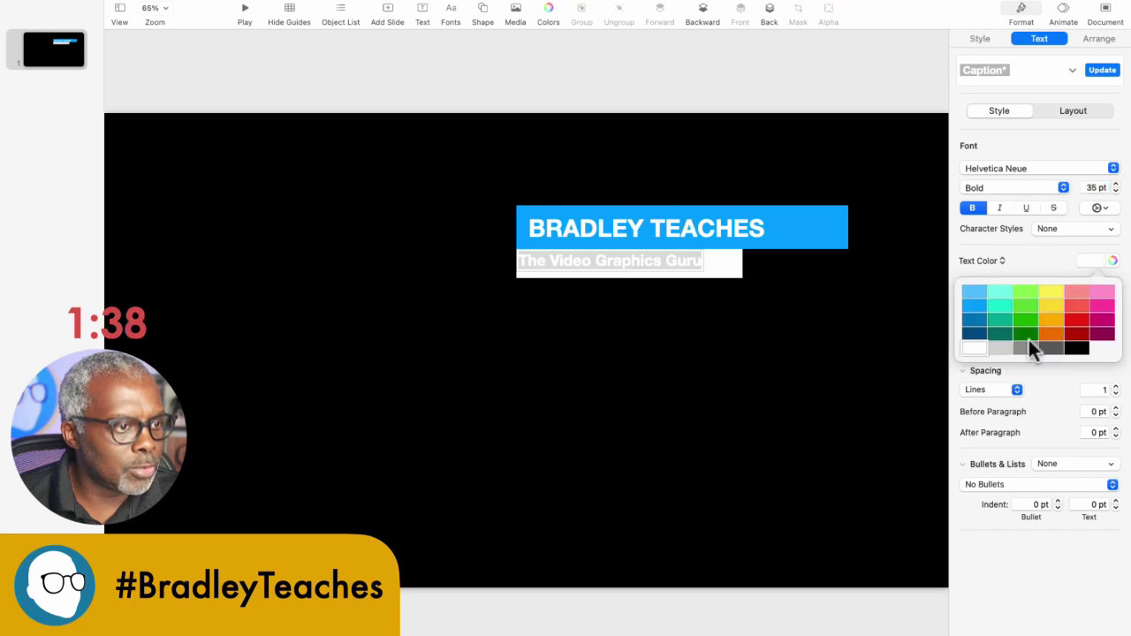
{"action": "left_click", "coordinate": [1076, 347]}
{"action": "left_click", "coordinate": [625, 309]}
{"action": "left_click_drag", "start_coordinate": [615, 277], "coordinate": [621, 272]}
{"action": "left_click", "coordinate": [606, 324]}
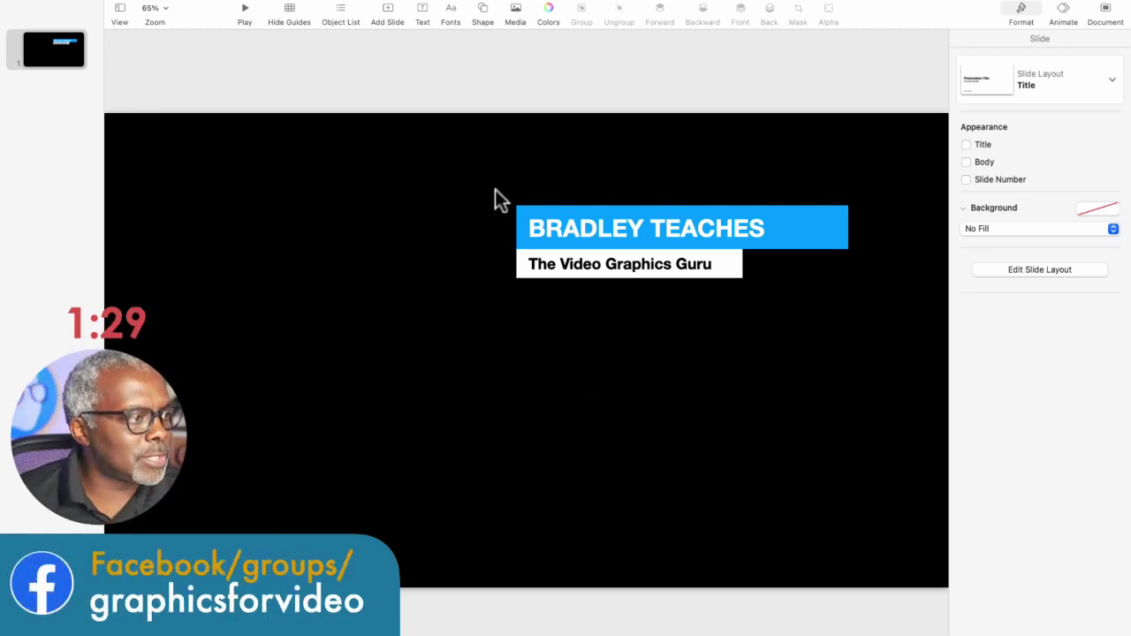
Step: Give both bars and their text a Cube build-in, 1 s left to right
{"action": "left_click_drag", "start_coordinate": [489, 180], "coordinate": [861, 332]}
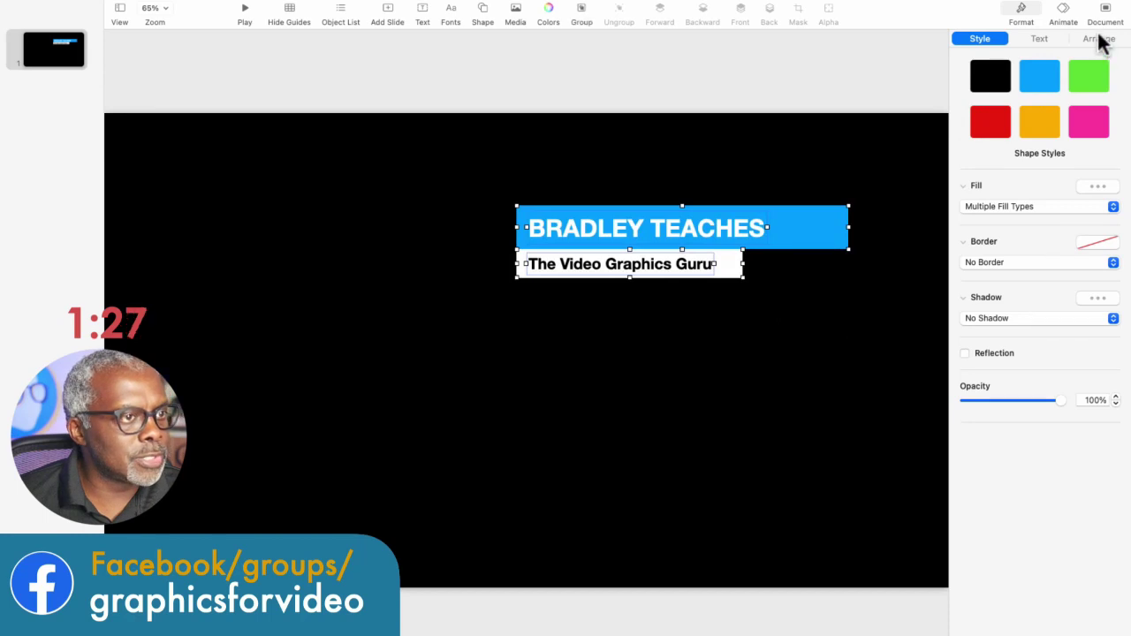
{"action": "left_click", "coordinate": [1062, 13]}
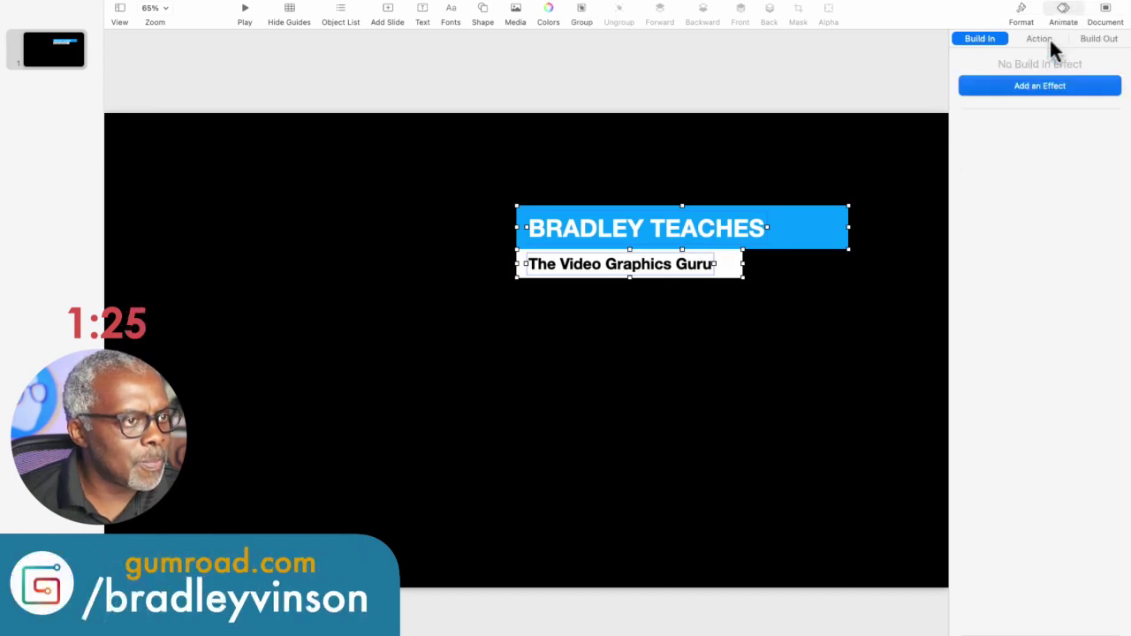
{"action": "left_click", "coordinate": [994, 89]}
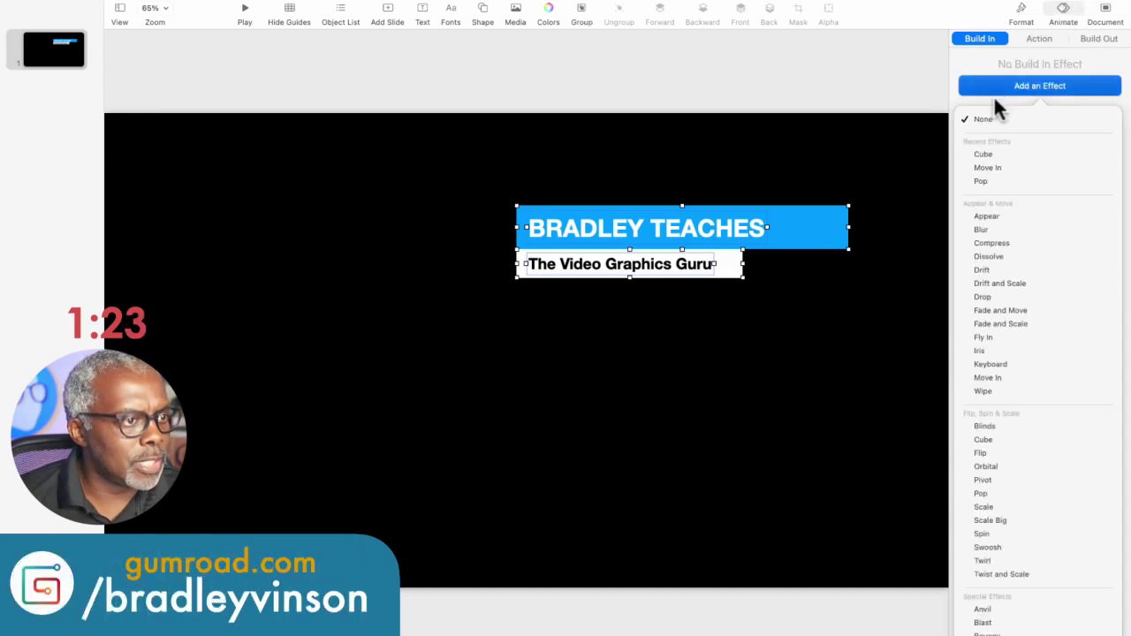
{"action": "left_click", "coordinate": [981, 155]}
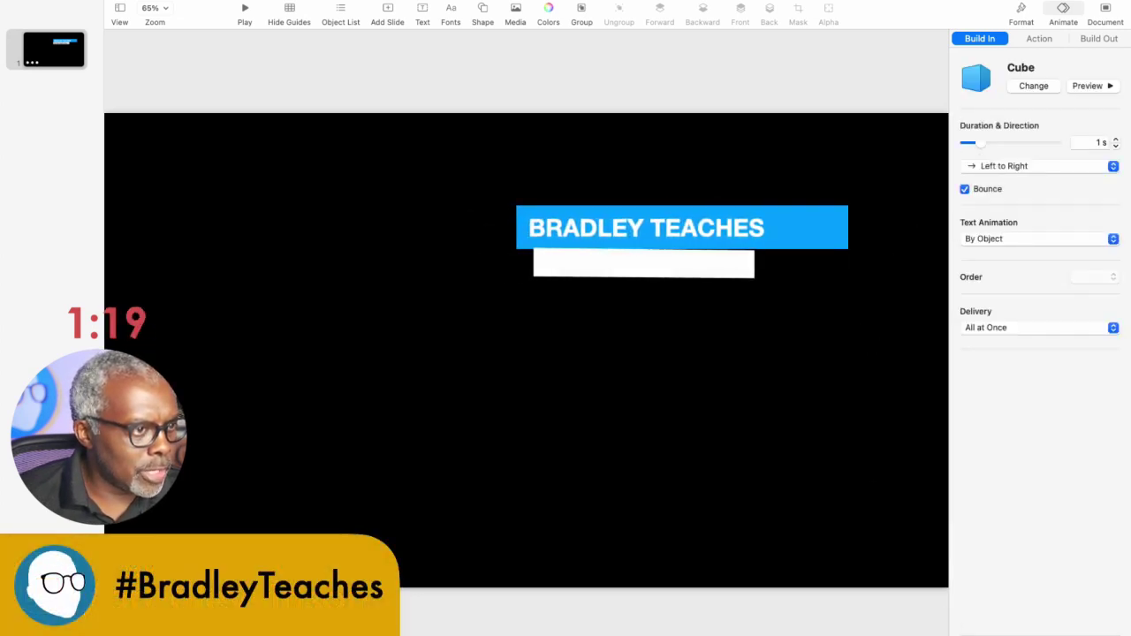
Step: In Build Order, set the BRADLEY TEACHES build to start With Build 1
{"action": "left_click", "coordinate": [1021, 629]}
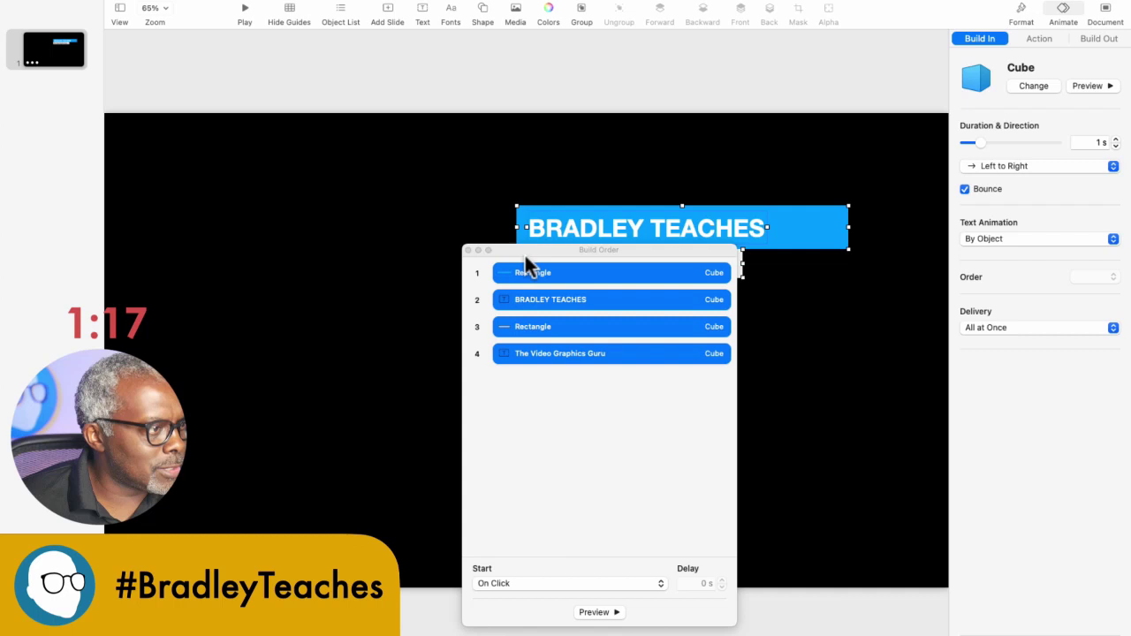
{"action": "left_click_drag", "start_coordinate": [525, 254], "coordinate": [250, 203]}
{"action": "left_click", "coordinate": [296, 391]}
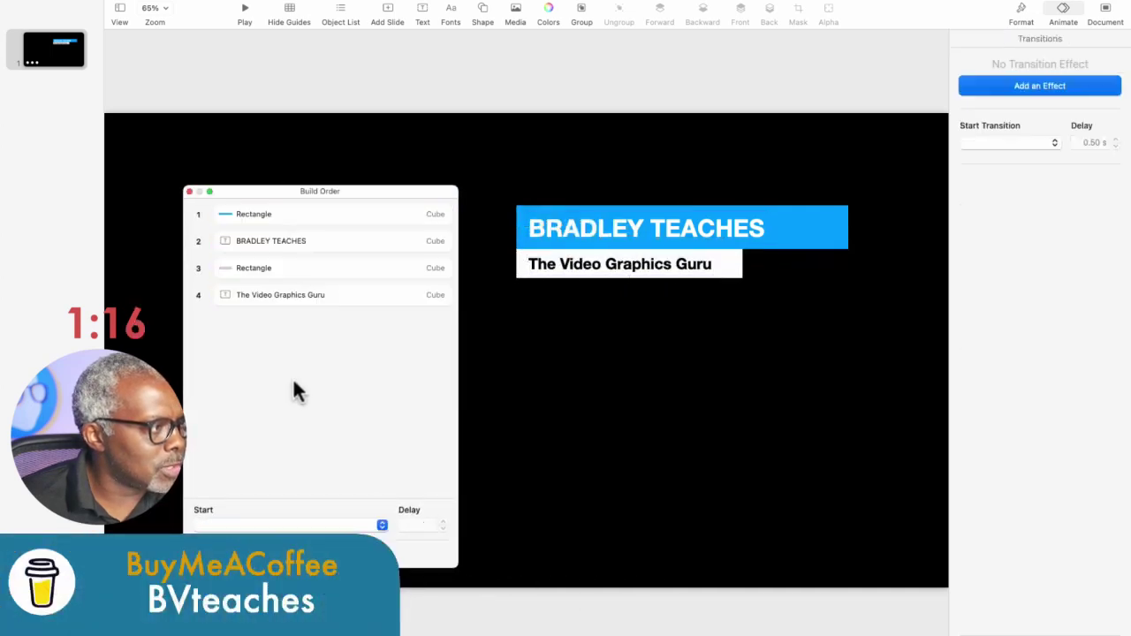
{"action": "left_click", "coordinate": [252, 243]}
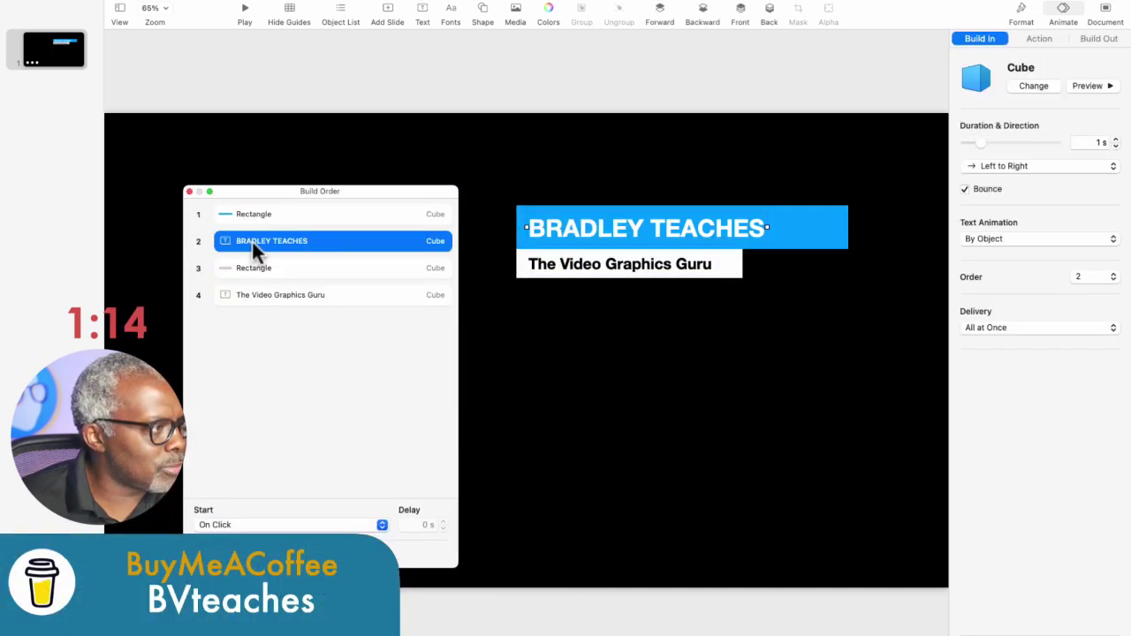
{"action": "left_click", "coordinate": [254, 525]}
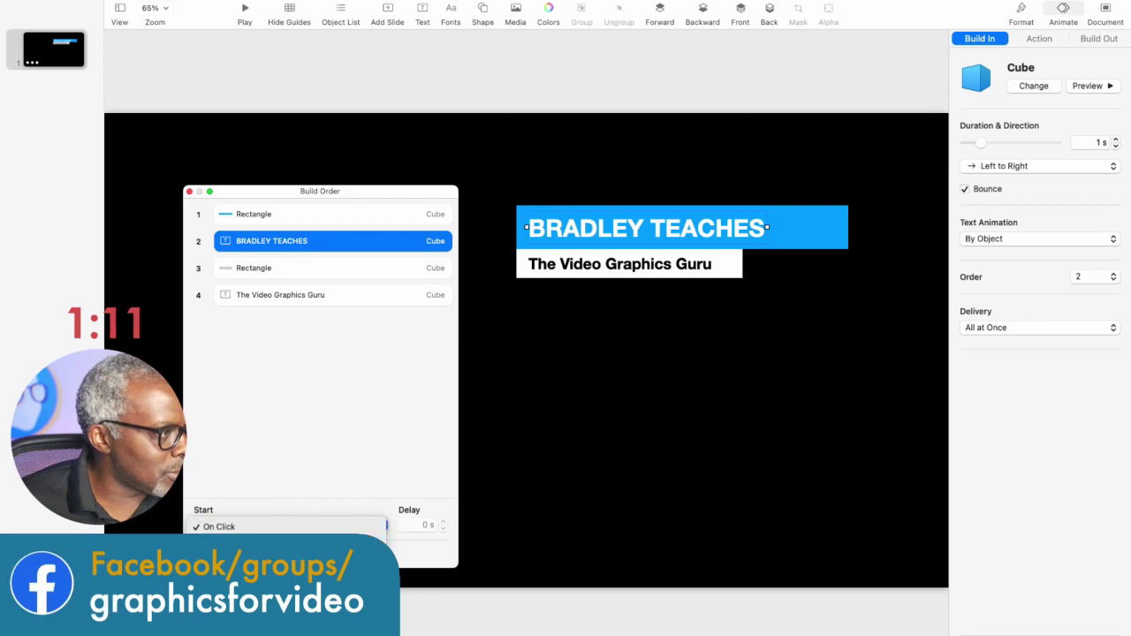
{"action": "left_click", "coordinate": [239, 557]}
Step: Set the white bar's build to After Build 2 and the subtitle's to With Build 3
{"action": "left_click", "coordinate": [243, 261]}
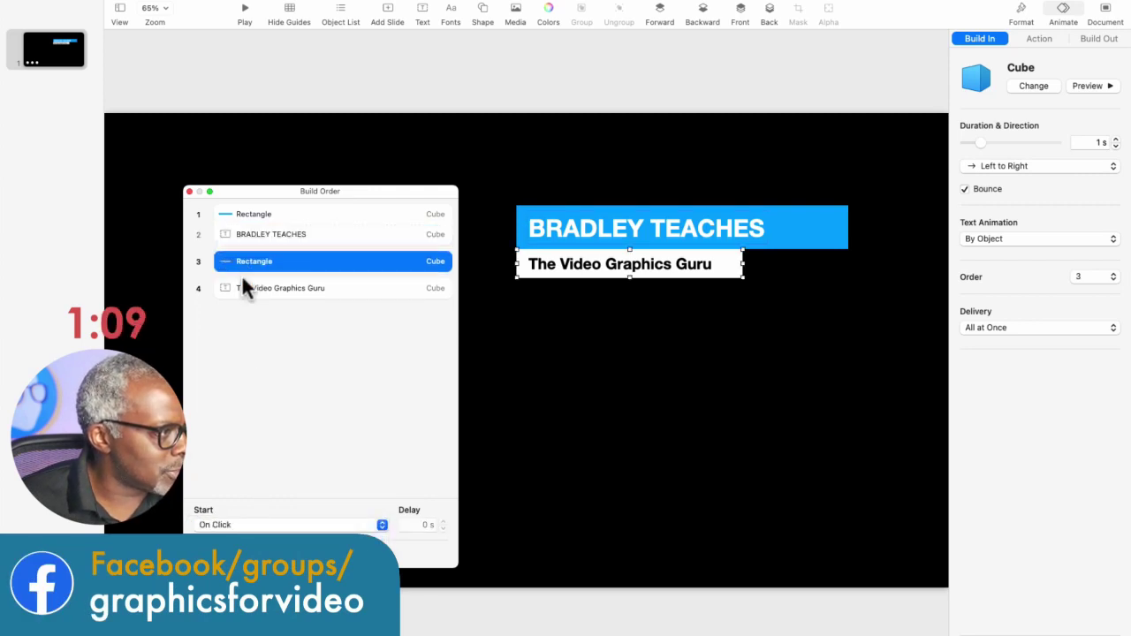
{"action": "left_click", "coordinate": [251, 526]}
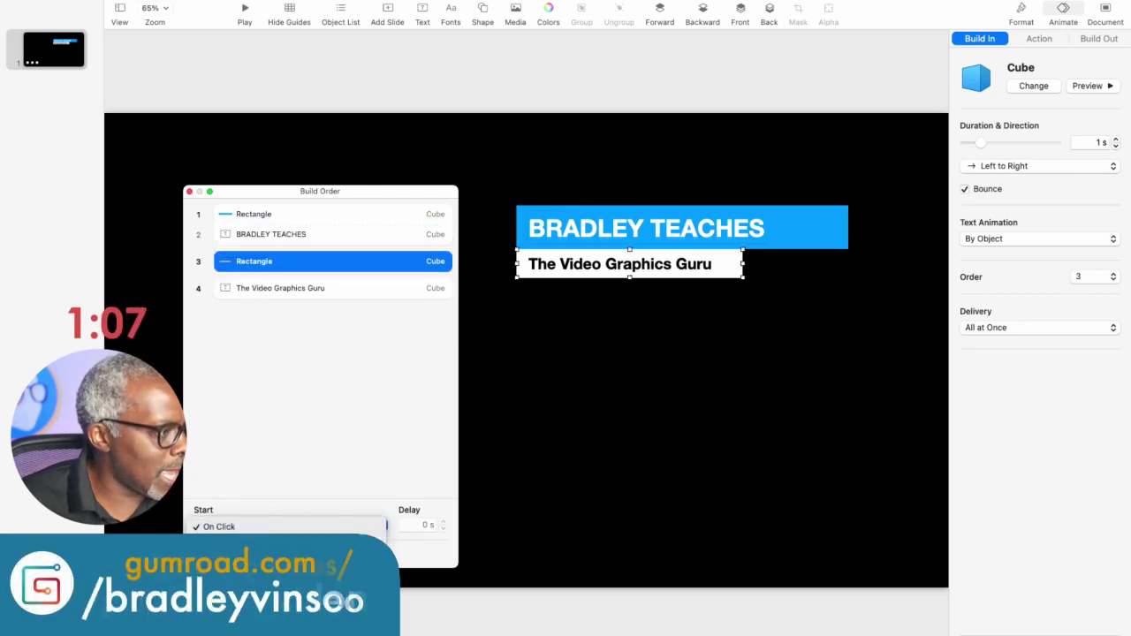
{"action": "left_click", "coordinate": [238, 576]}
{"action": "left_click", "coordinate": [250, 283]}
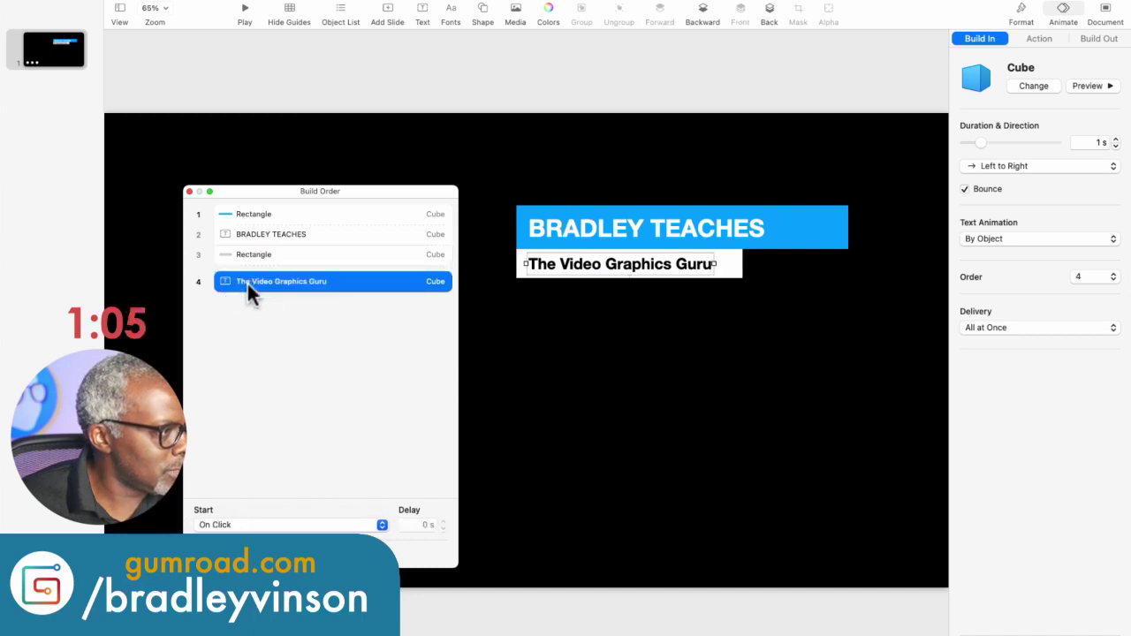
{"action": "left_click", "coordinate": [238, 525]}
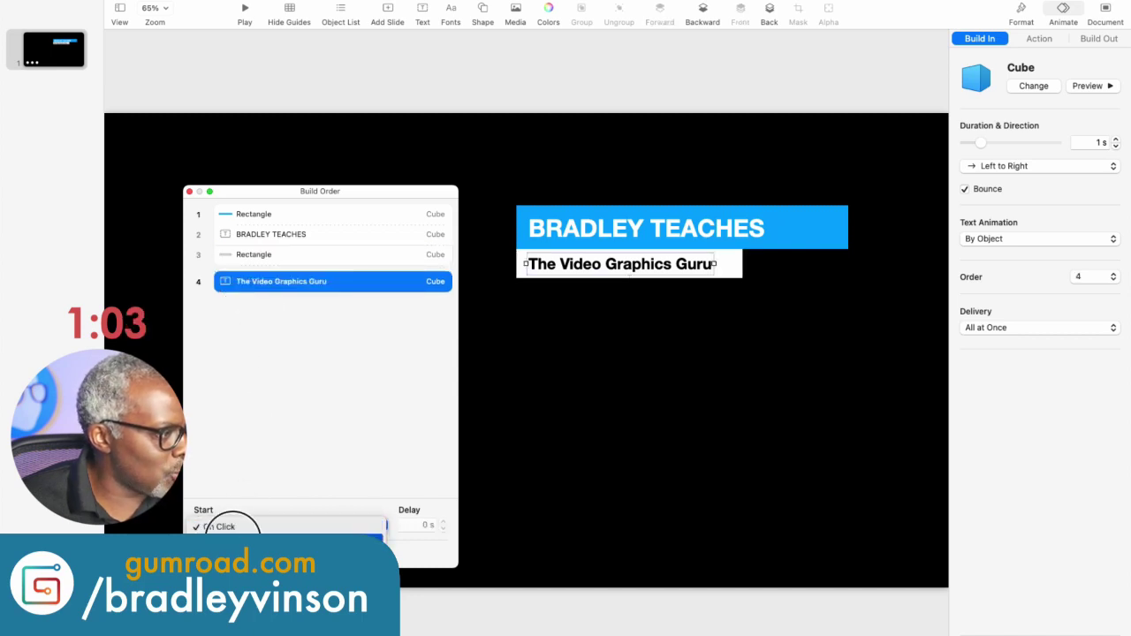
{"action": "left_click", "coordinate": [239, 565]}
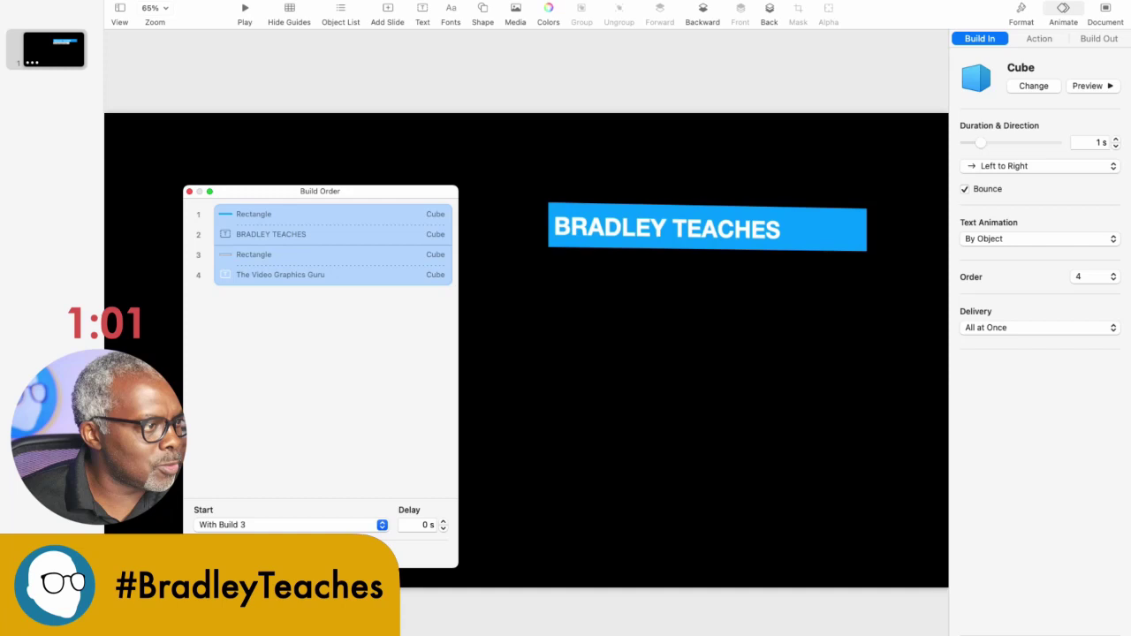
Step: Give all four lower-third objects a Cube build-out
{"action": "left_click", "coordinate": [282, 390]}
{"action": "left_click", "coordinate": [709, 336]}
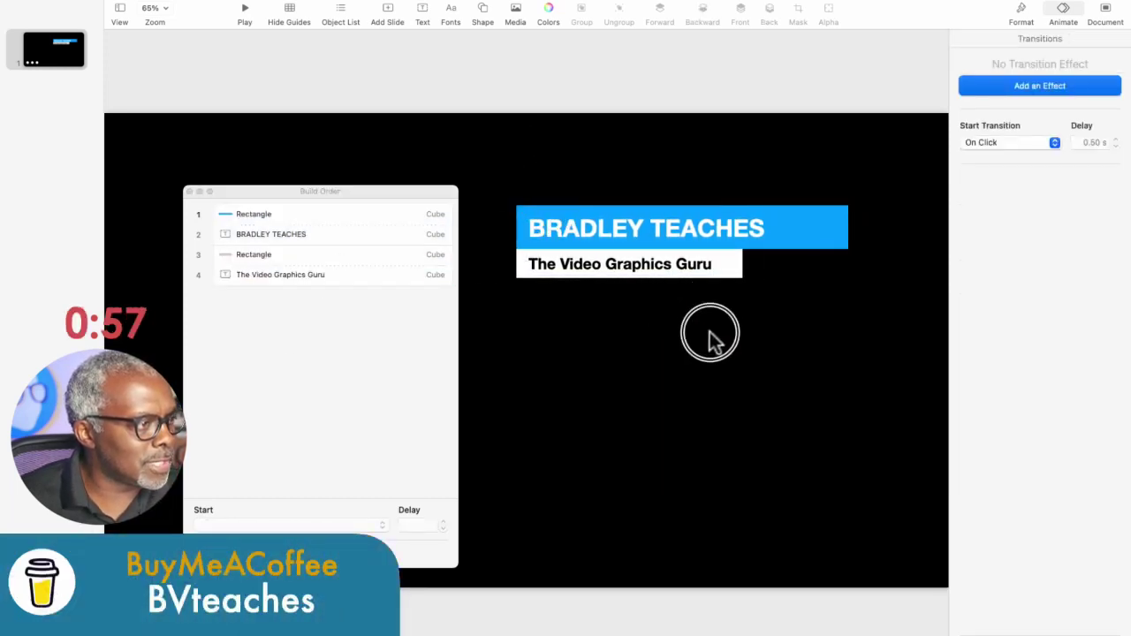
{"action": "left_click_drag", "start_coordinate": [549, 150], "coordinate": [742, 419]}
{"action": "left_click", "coordinate": [1100, 39]}
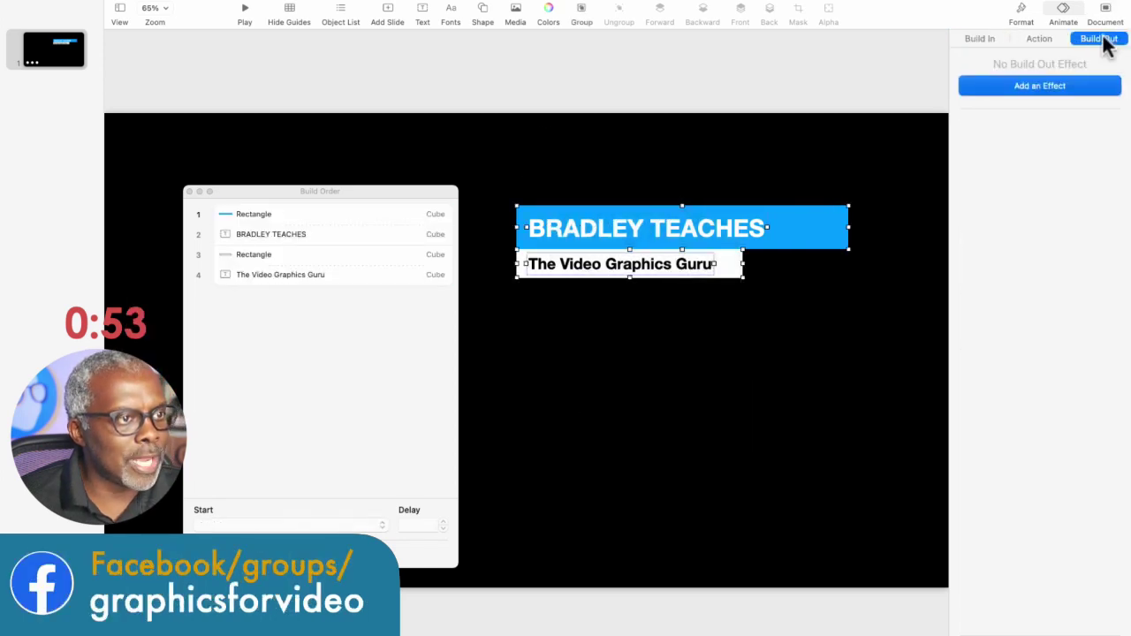
{"action": "left_click", "coordinate": [1003, 88]}
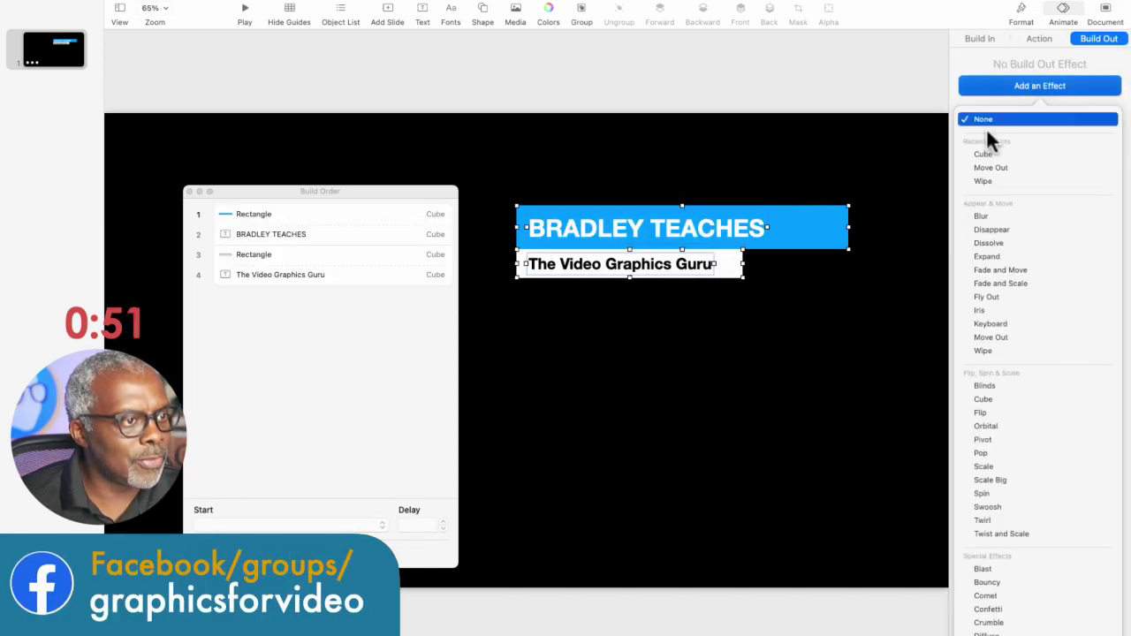
{"action": "left_click", "coordinate": [983, 155]}
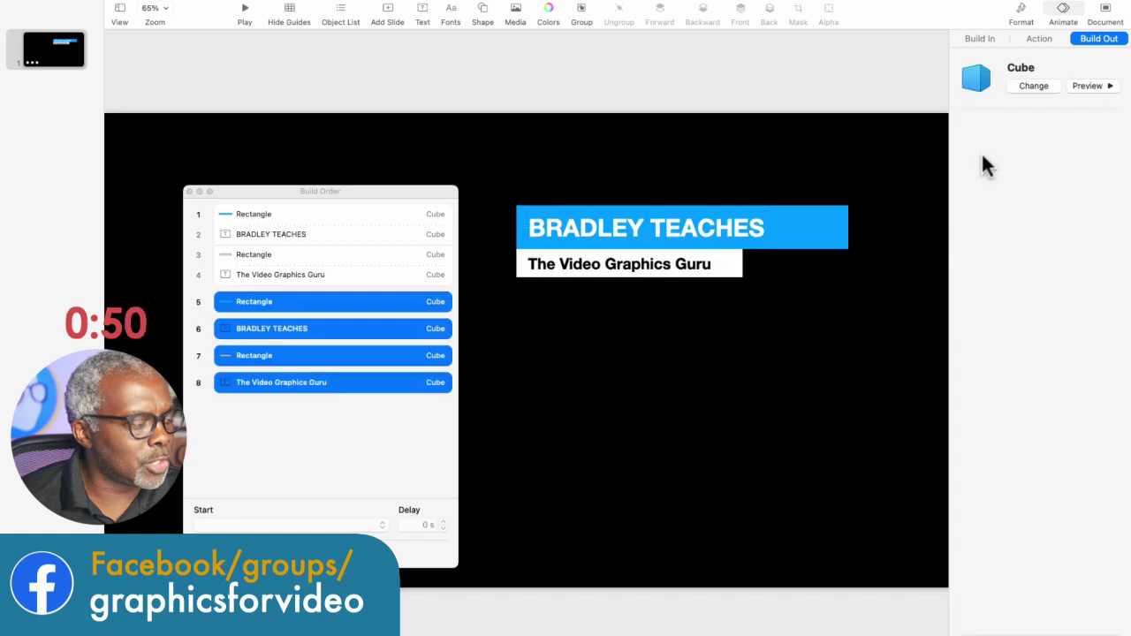
Step: Set build-out 5, the blue bar, to start After Build 4 with a 4 s delay
{"action": "left_click", "coordinate": [282, 440]}
{"action": "left_click", "coordinate": [330, 303]}
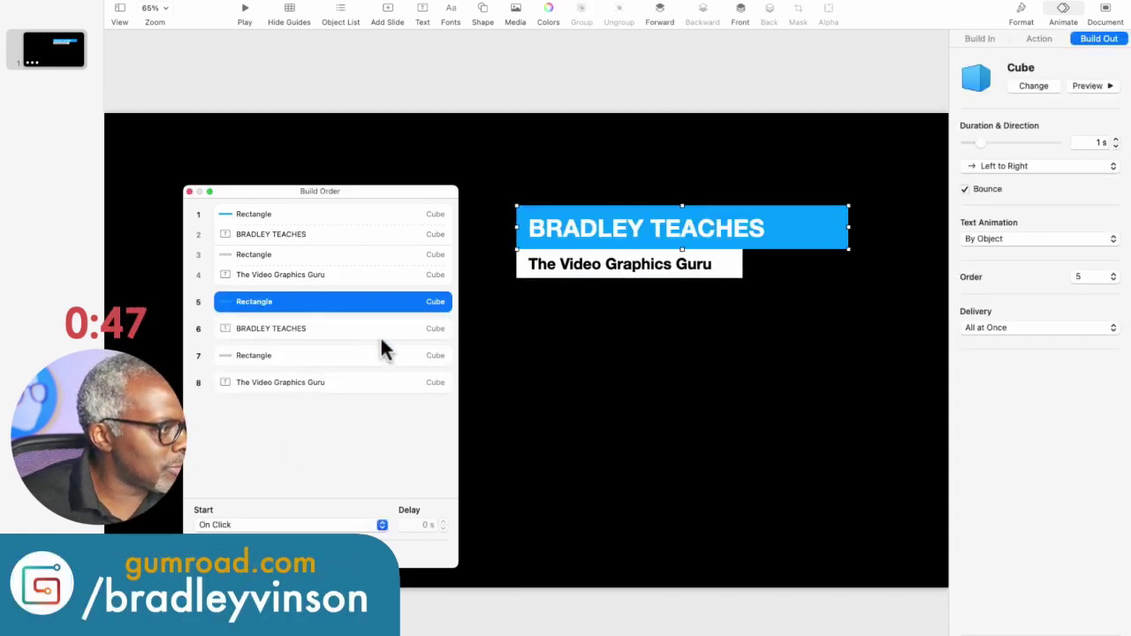
{"action": "left_click", "coordinate": [245, 525]}
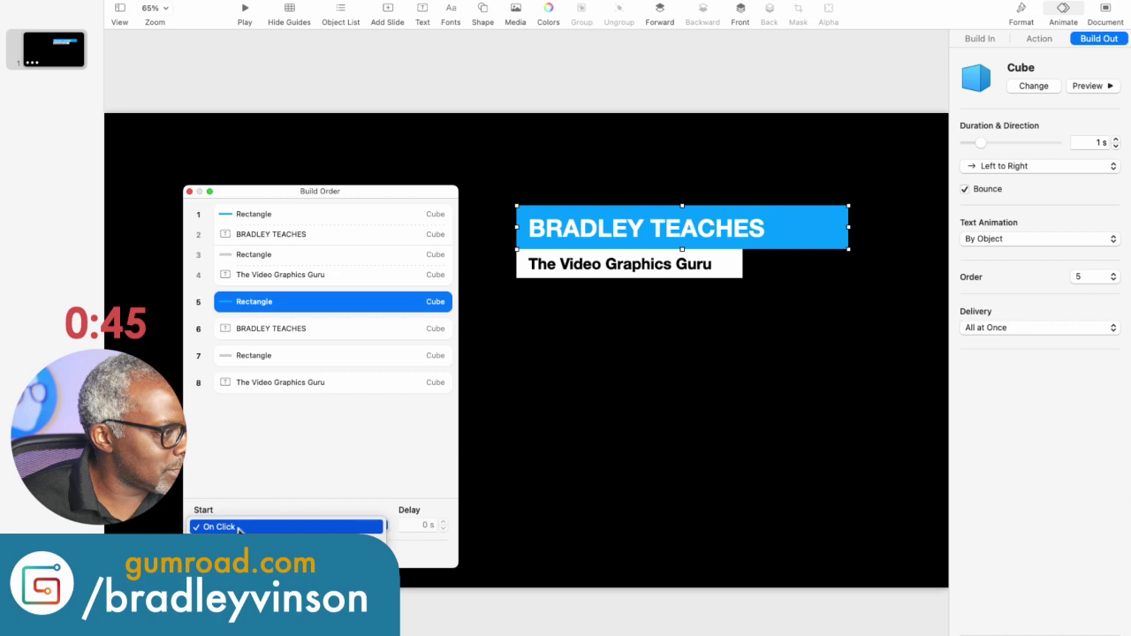
{"action": "left_click", "coordinate": [238, 543]}
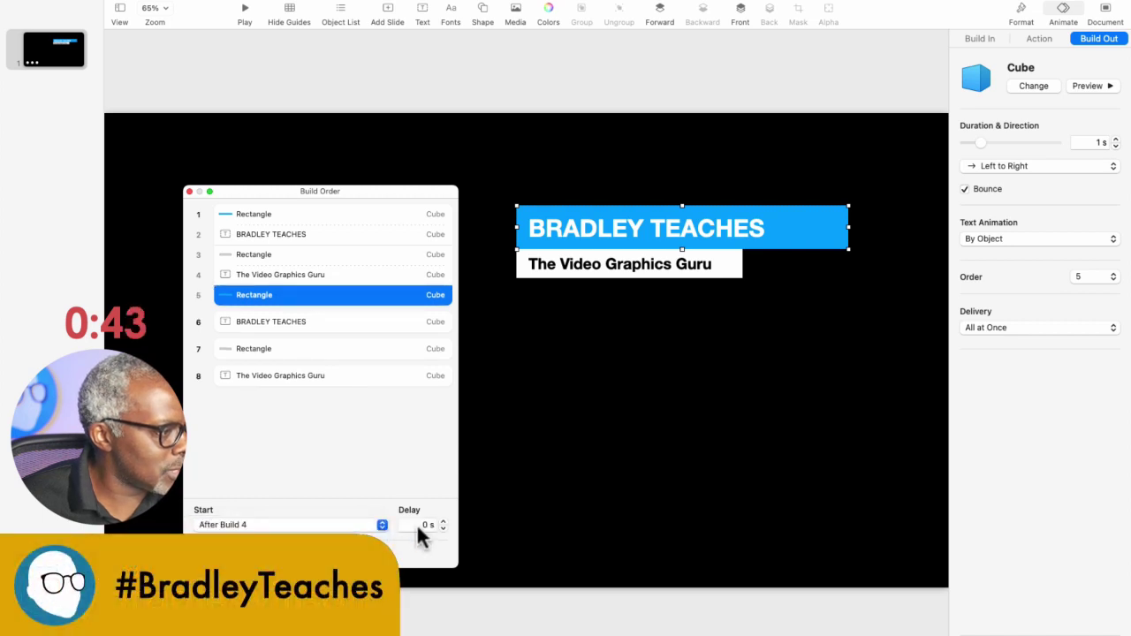
{"action": "type", "text": "4"}
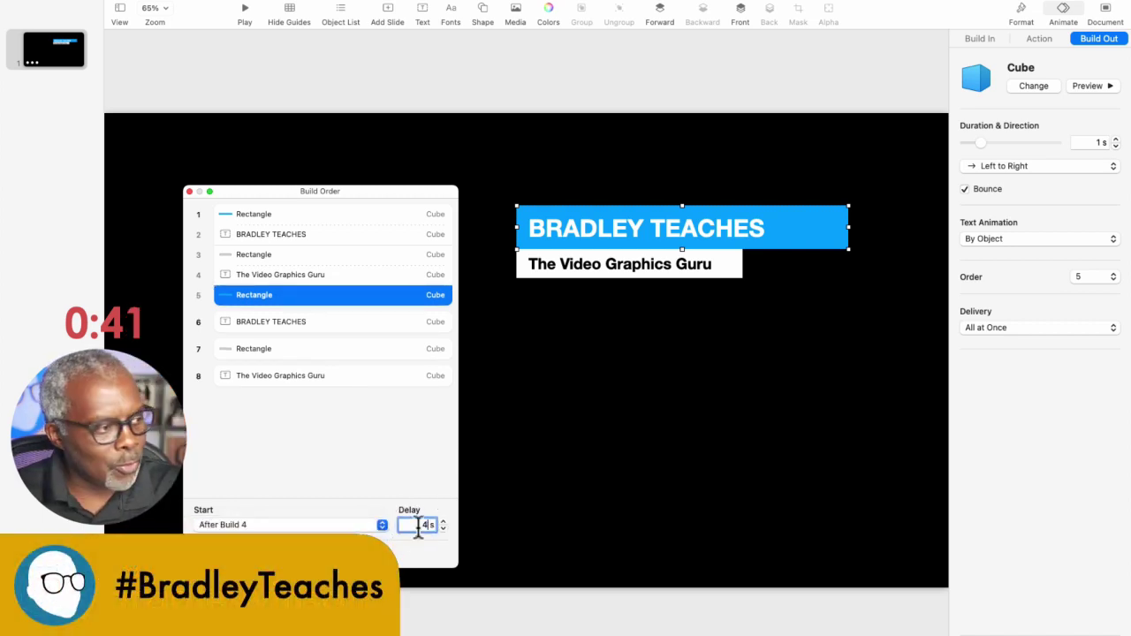
Step: Set build-outs 6–8 (title, white bar, subtitle) to start With the previous build
{"action": "left_click", "coordinate": [272, 322]}
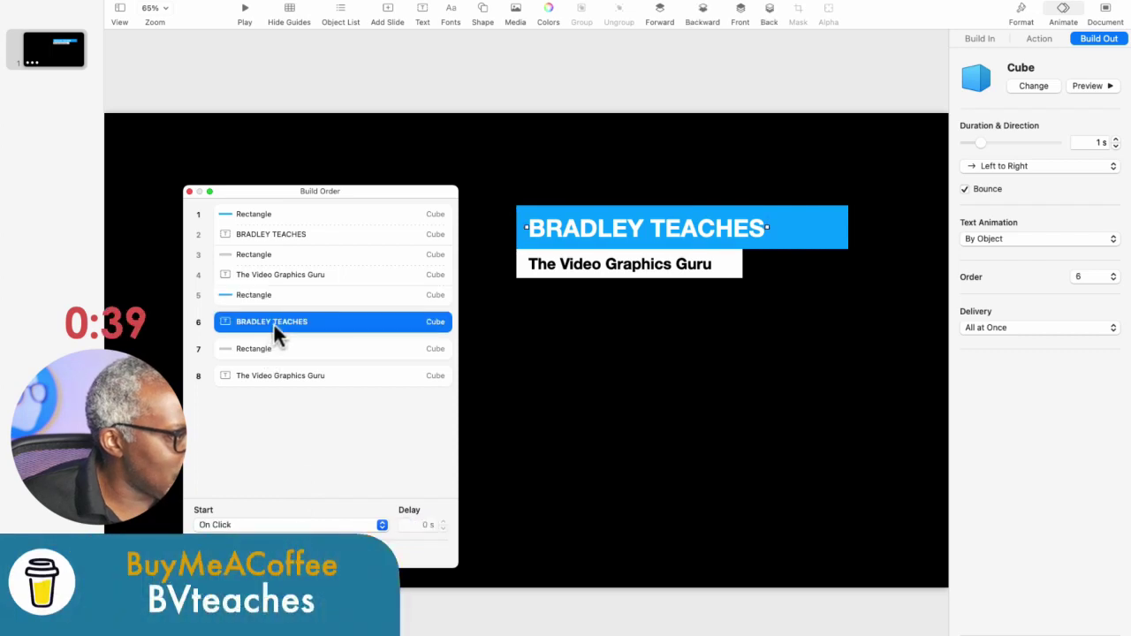
{"action": "left_click", "coordinate": [215, 525]}
{"action": "left_click", "coordinate": [221, 562]}
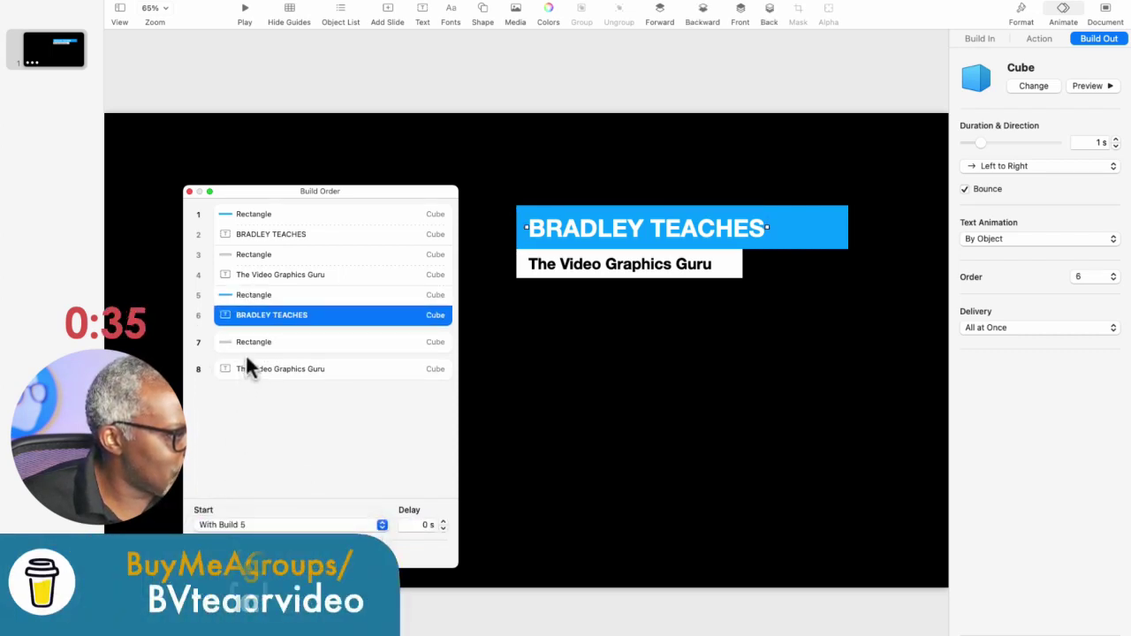
{"action": "left_click", "coordinate": [247, 342]}
{"action": "left_click", "coordinate": [240, 525]}
{"action": "left_click", "coordinate": [221, 562]}
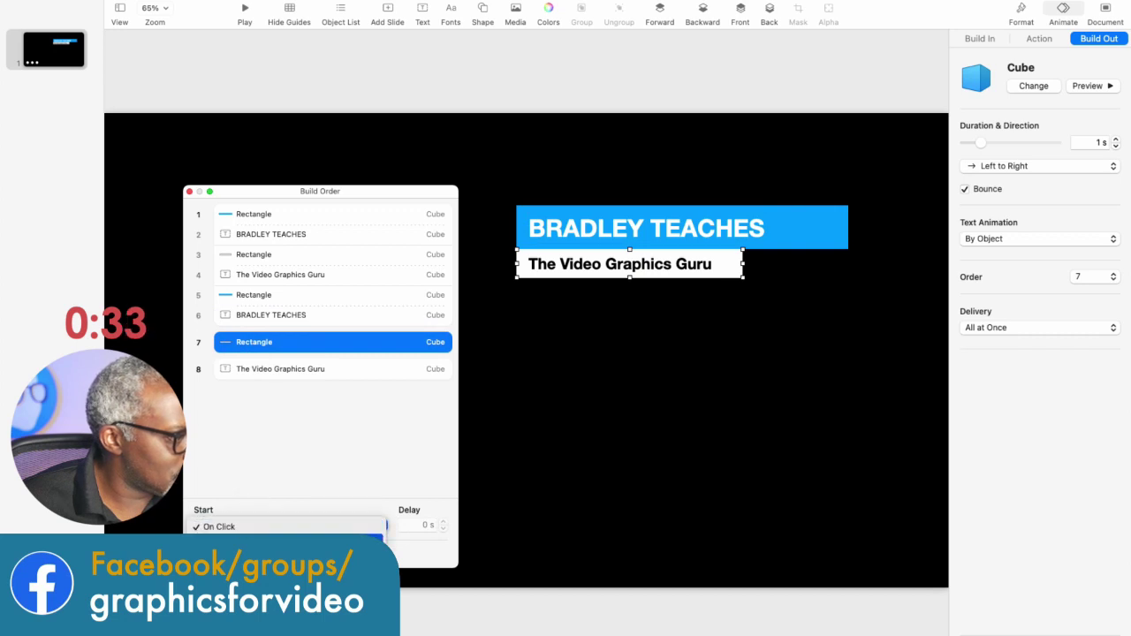
{"action": "left_click", "coordinate": [252, 364]}
{"action": "left_click", "coordinate": [237, 525]}
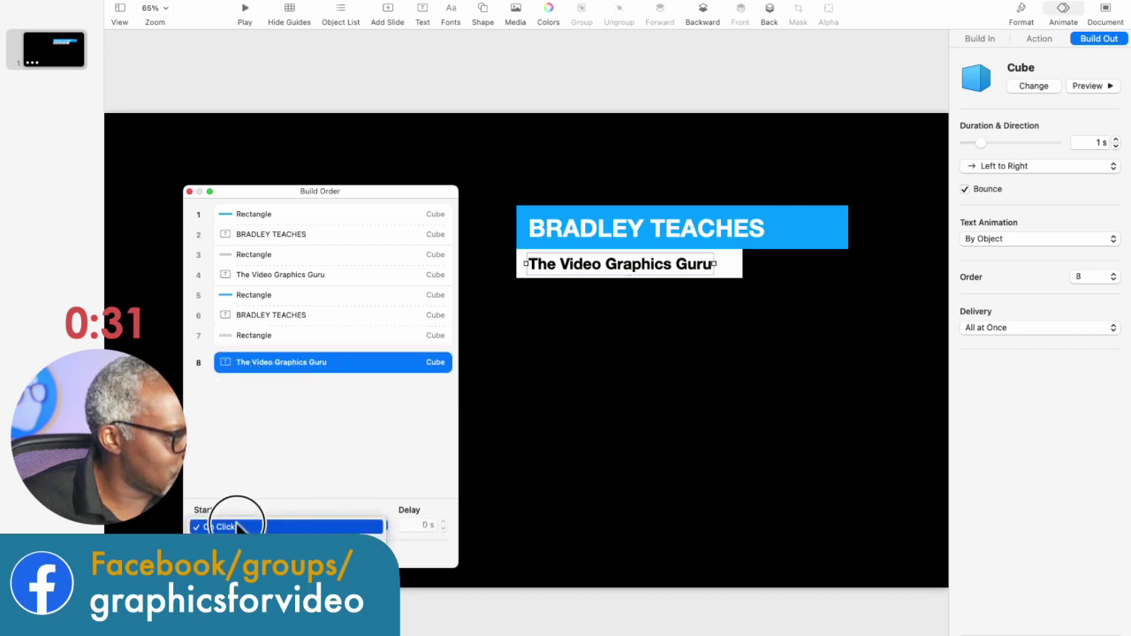
{"action": "left_click", "coordinate": [221, 561]}
{"action": "left_click", "coordinate": [259, 428]}
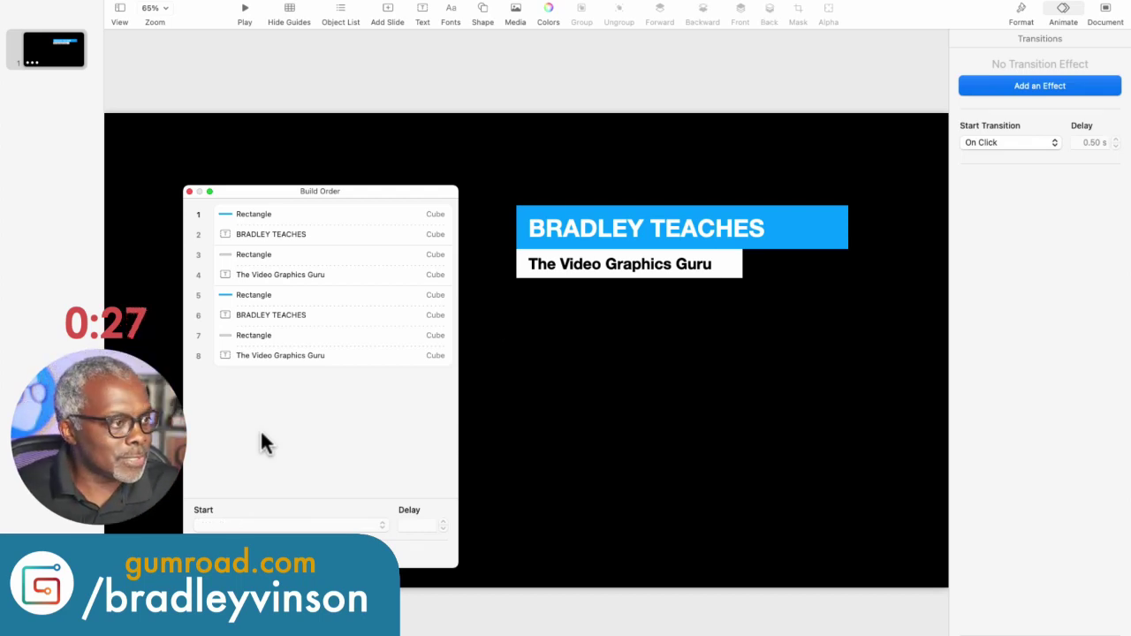
Step: Move the Build Order list to the lower right and the lower third to the slide's bottom-left corner
{"action": "left_click_drag", "start_coordinate": [242, 192], "coordinate": [741, 425]}
{"action": "left_click", "coordinate": [529, 223]}
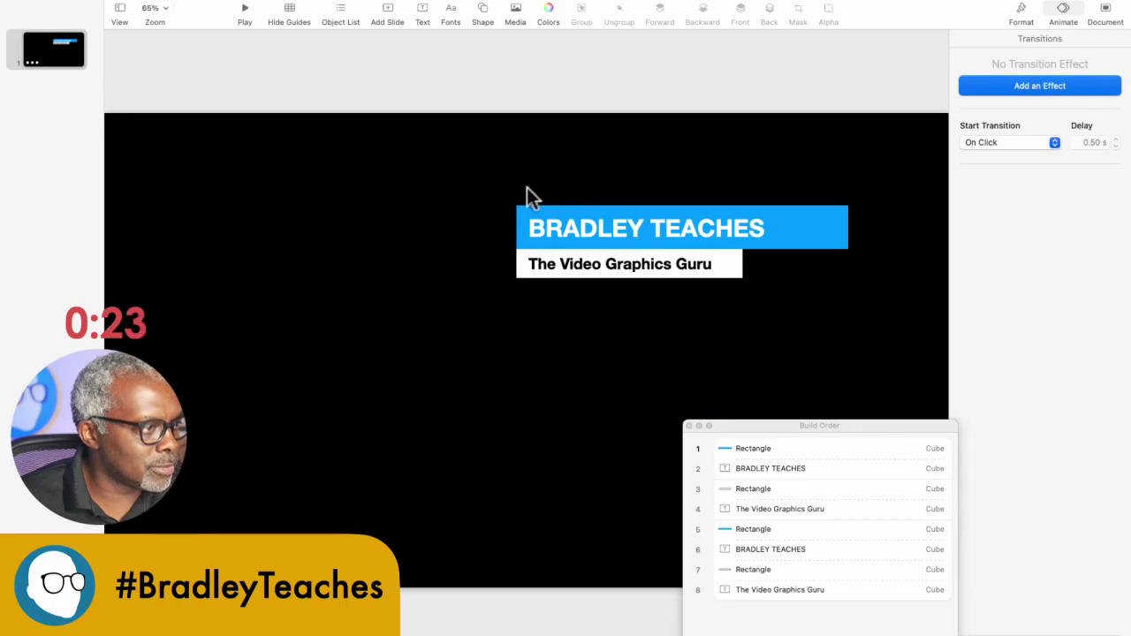
{"action": "left_click_drag", "start_coordinate": [464, 166], "coordinate": [813, 358]}
{"action": "left_click_drag", "start_coordinate": [656, 240], "coordinate": [252, 506]}
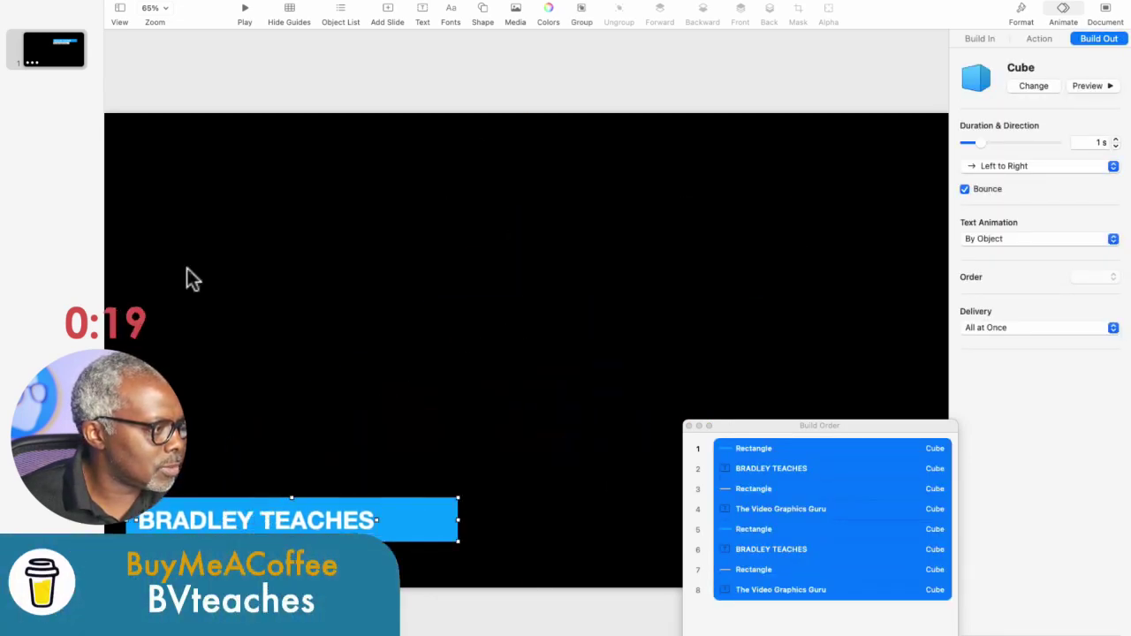
{"action": "left_click", "coordinate": [89, 7]}
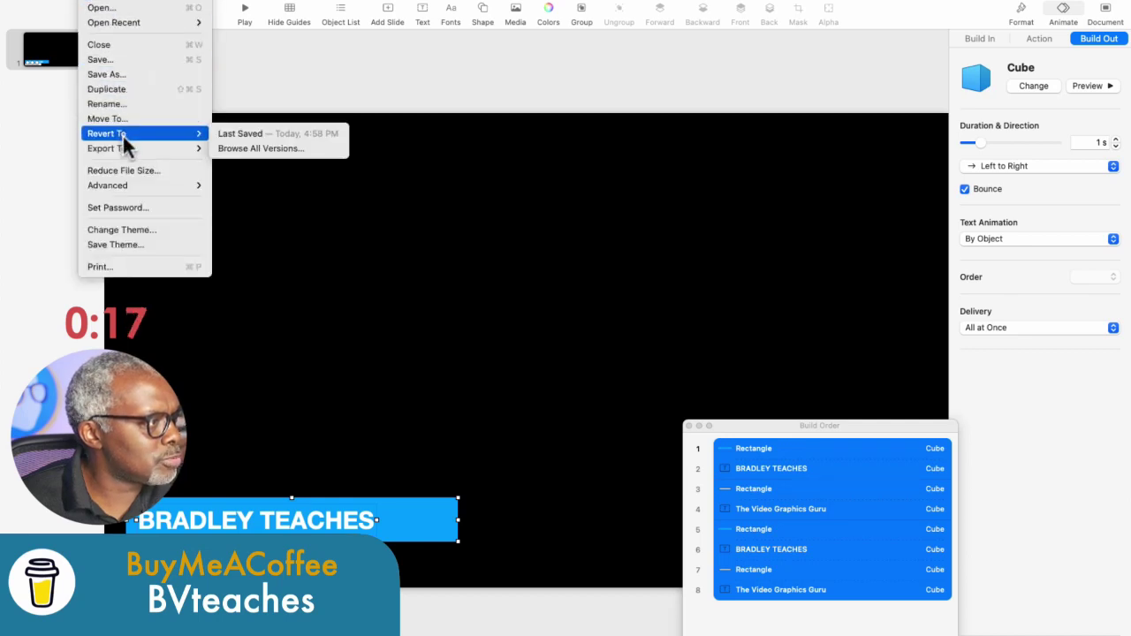
Step: Export a 1920×1080 30 FPS transparent ProRes 4444 movie, 0 s timings, as l3.mov on the Desktop
{"action": "mouse_move", "coordinate": [104, 149]}
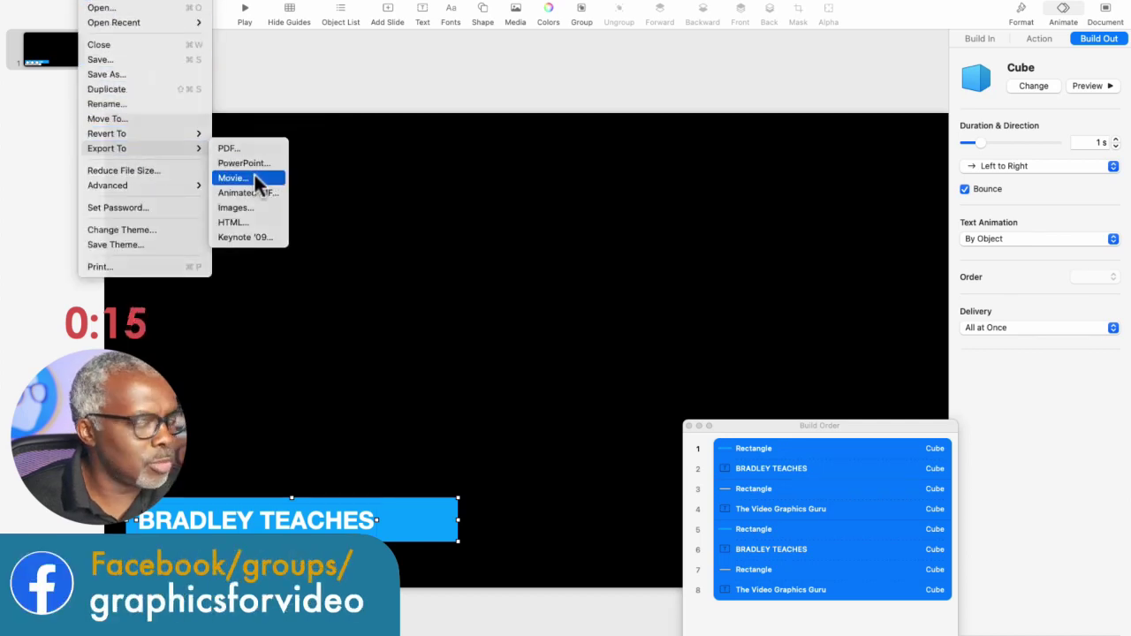
{"action": "left_click", "coordinate": [256, 183]}
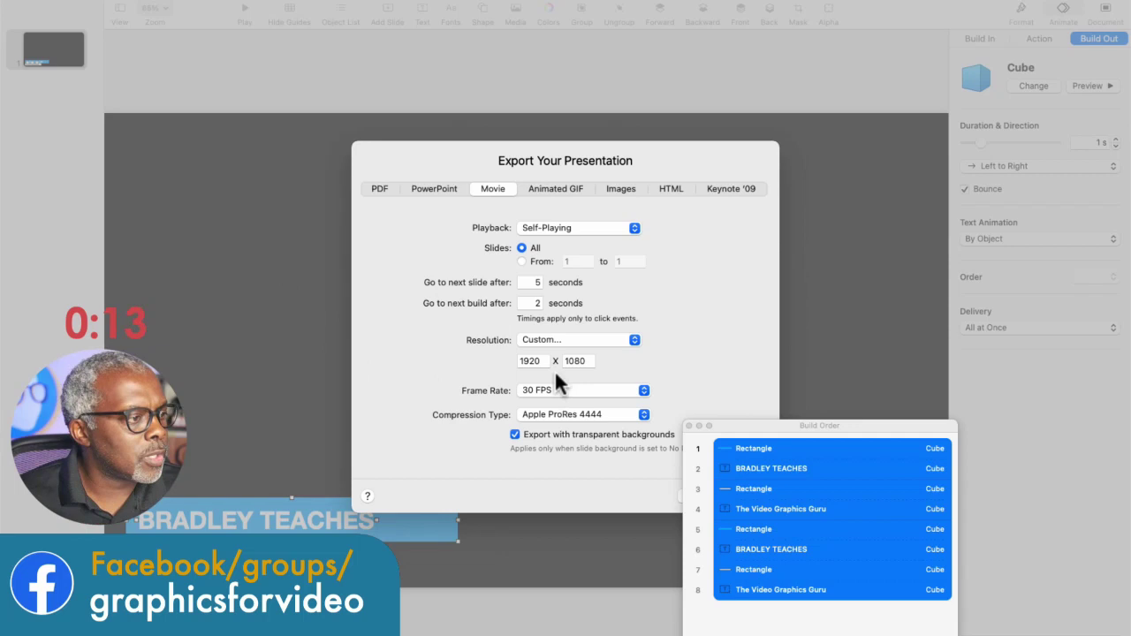
{"action": "left_click", "coordinate": [531, 284]}
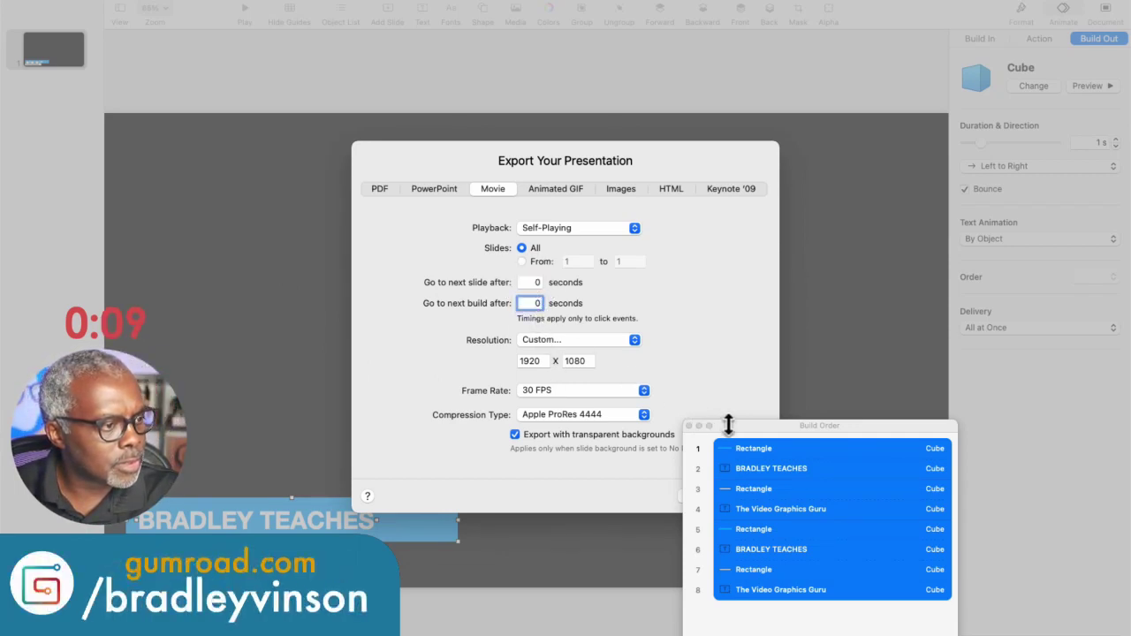
{"action": "left_click_drag", "start_coordinate": [728, 425], "coordinate": [867, 516]}
{"action": "left_click", "coordinate": [734, 494]}
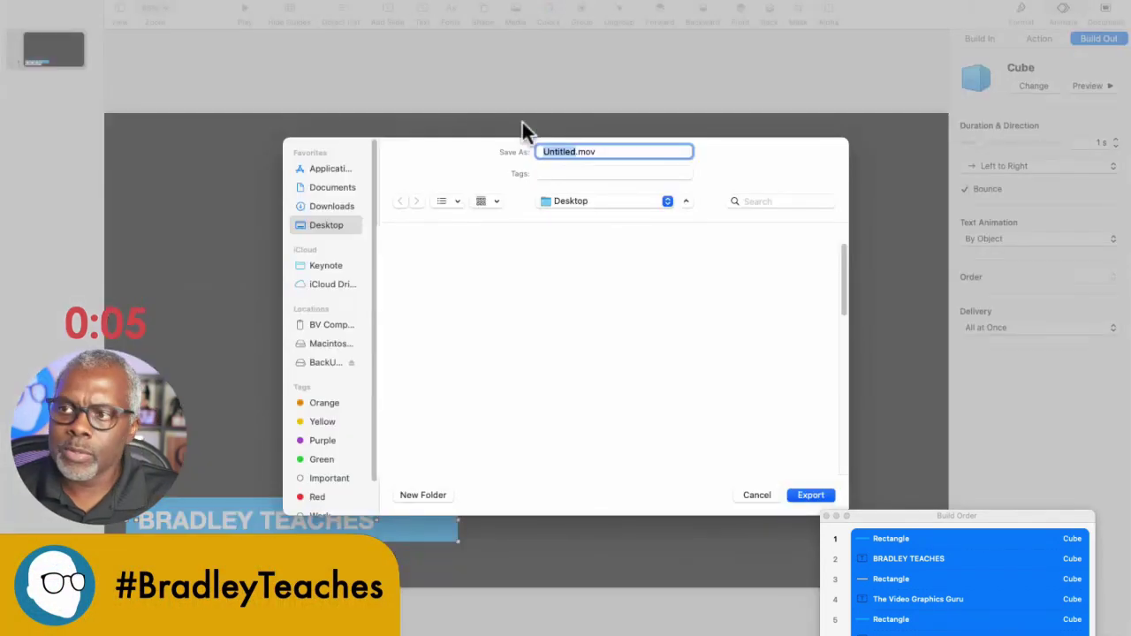
{"action": "type", "text": "l3"}
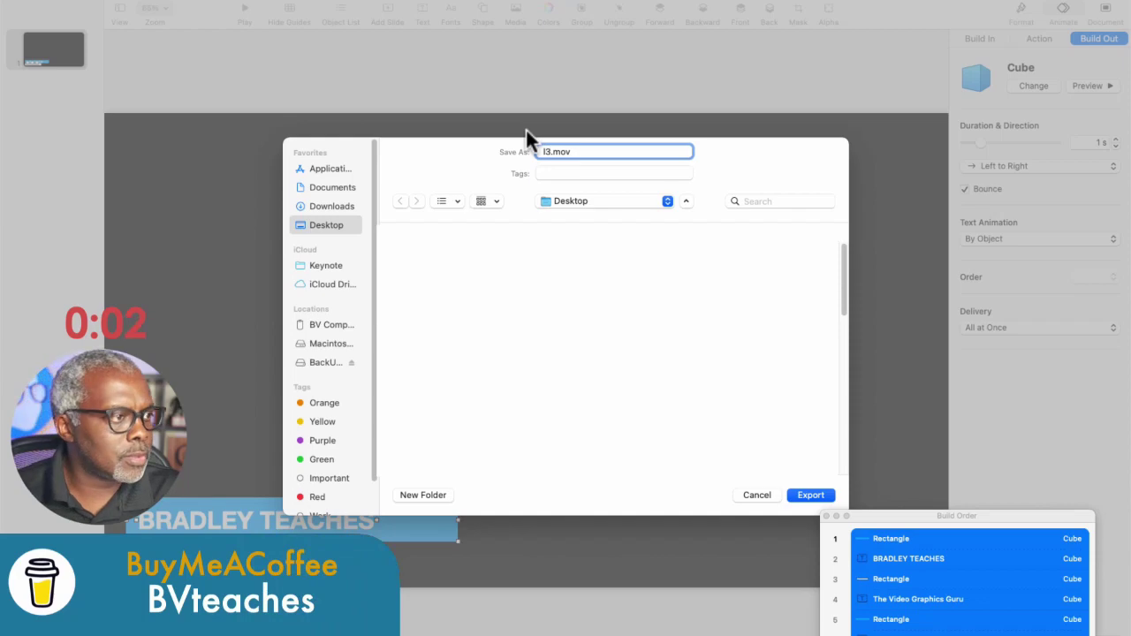
{"action": "left_click", "coordinate": [802, 496]}
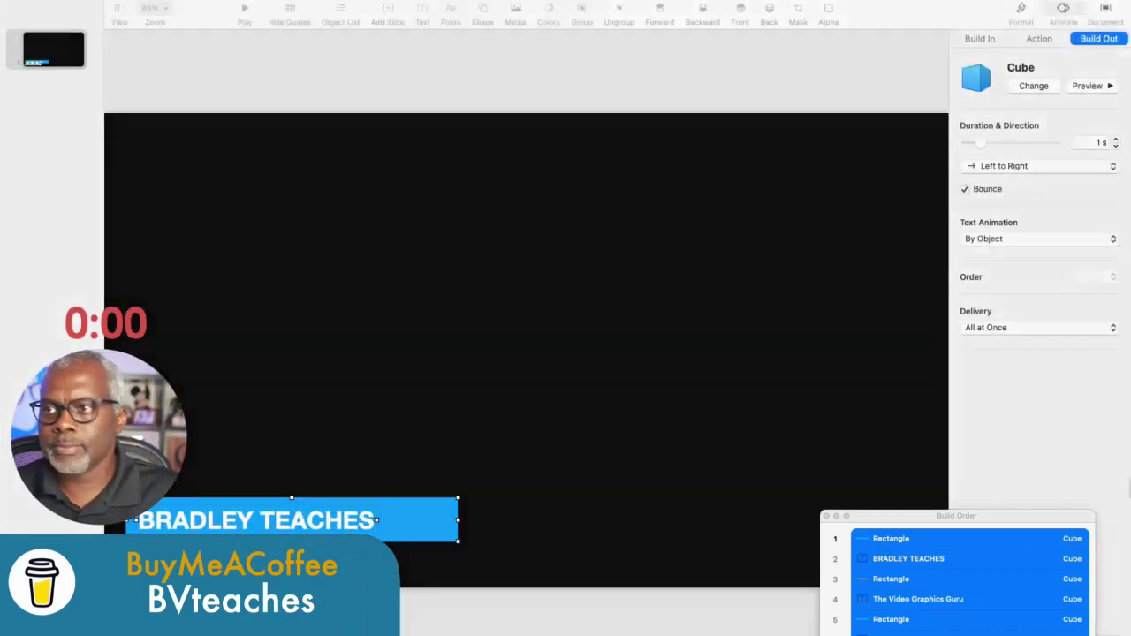